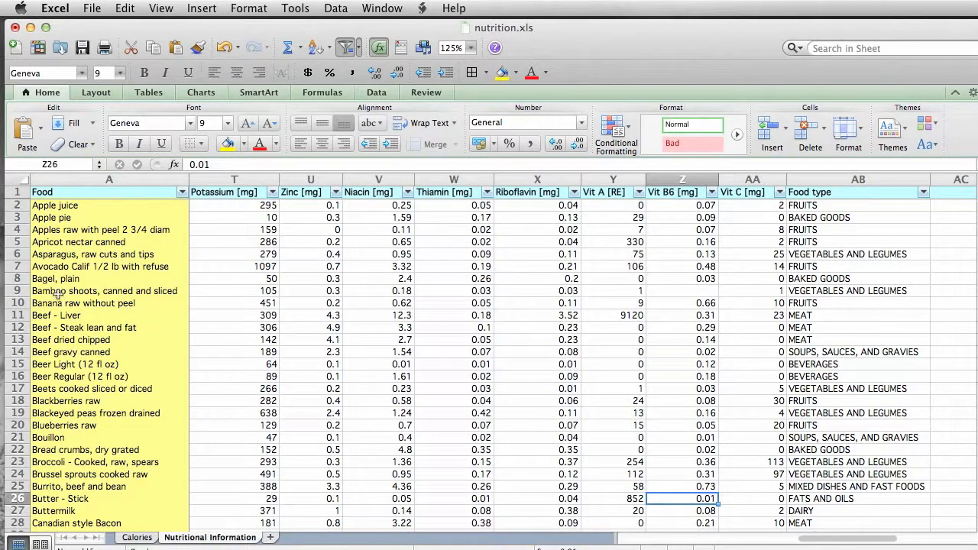
Step: Highlight the Bagel, Blueberries and Asparagus rows and the Food, Potassium, Zinc and Niacin columns to examine the records and fields
{"action": "left_click", "coordinate": [15, 279]}
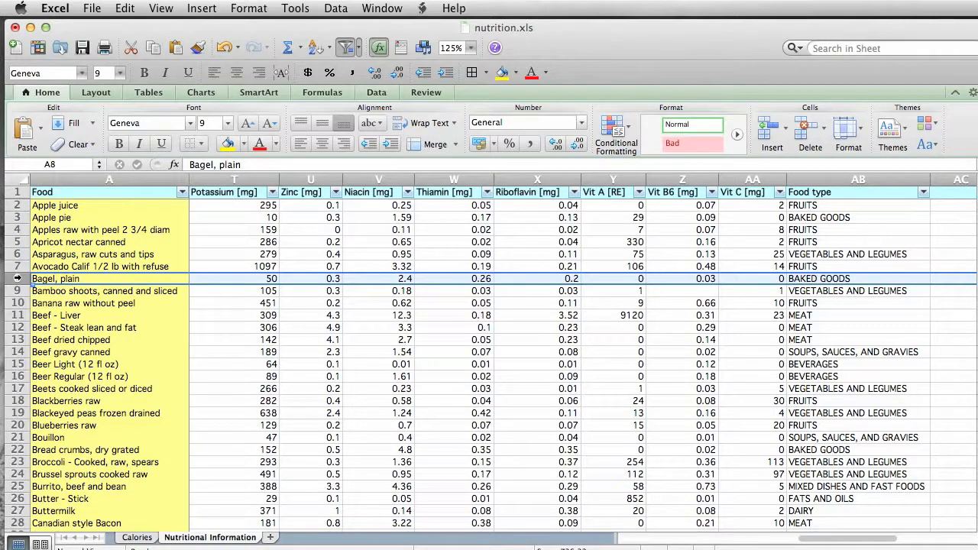
{"action": "left_click", "coordinate": [17, 425]}
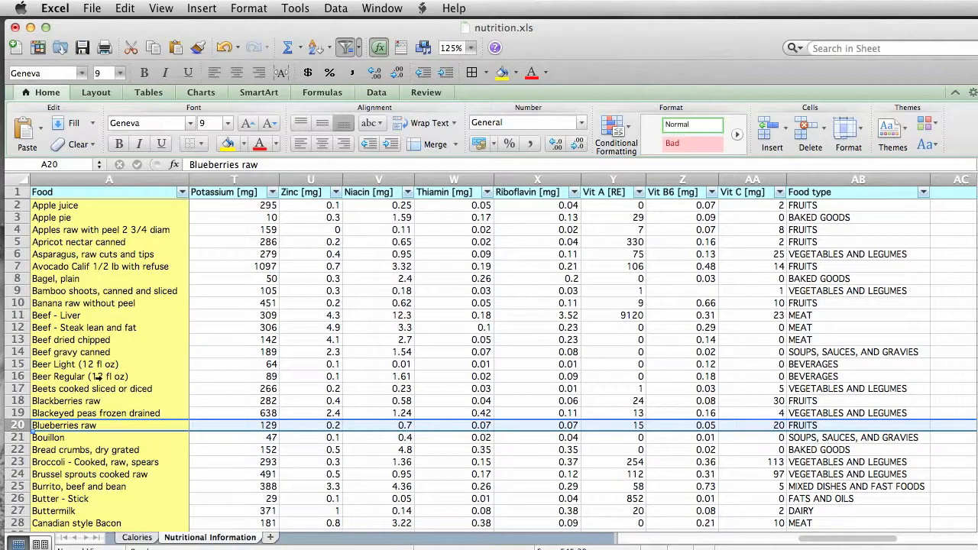
{"action": "left_click", "coordinate": [97, 182]}
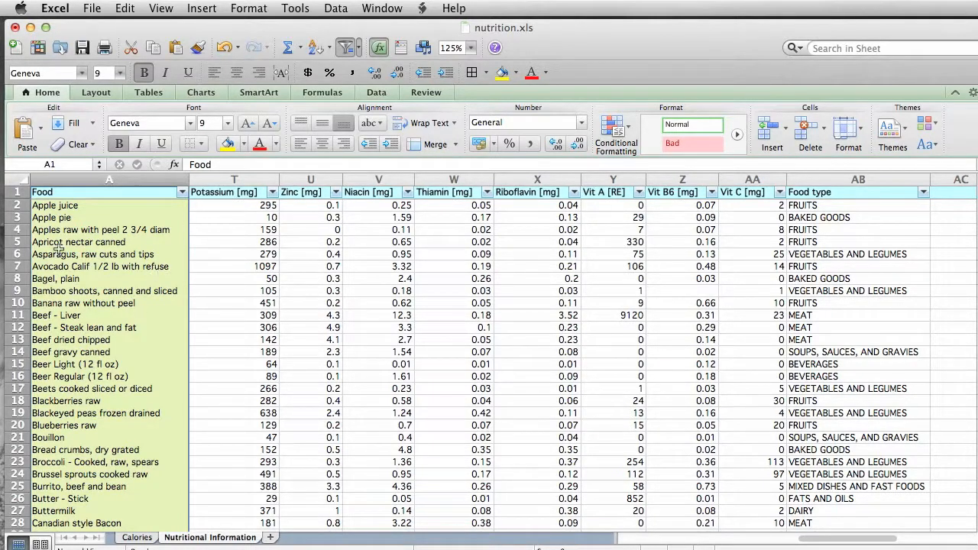
{"action": "left_click", "coordinate": [18, 254]}
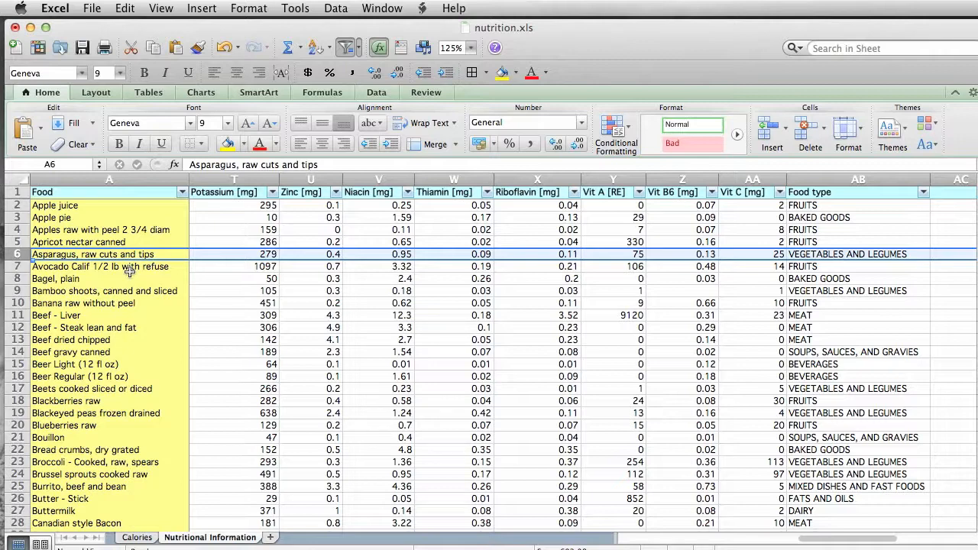
{"action": "left_click", "coordinate": [238, 175]}
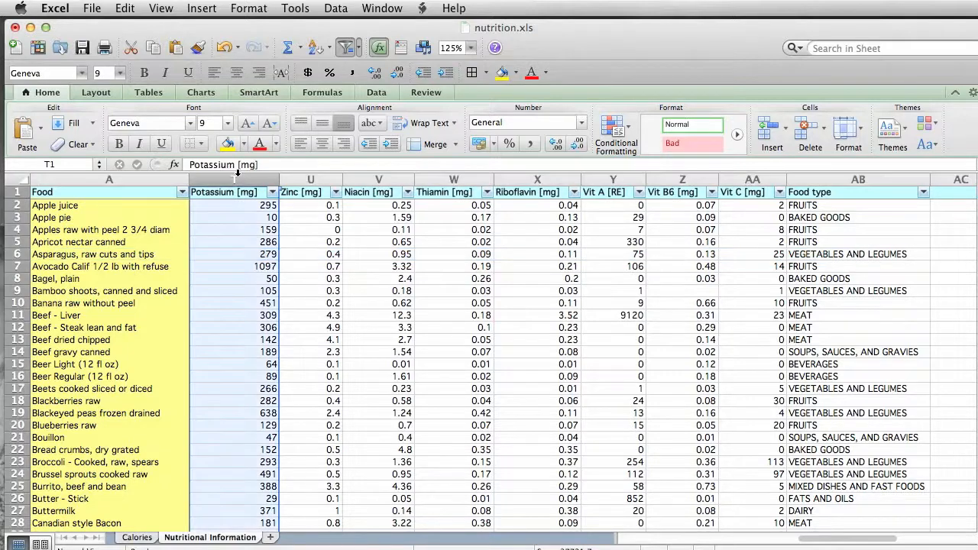
{"action": "left_click", "coordinate": [311, 176]}
{"action": "left_click", "coordinate": [383, 177]}
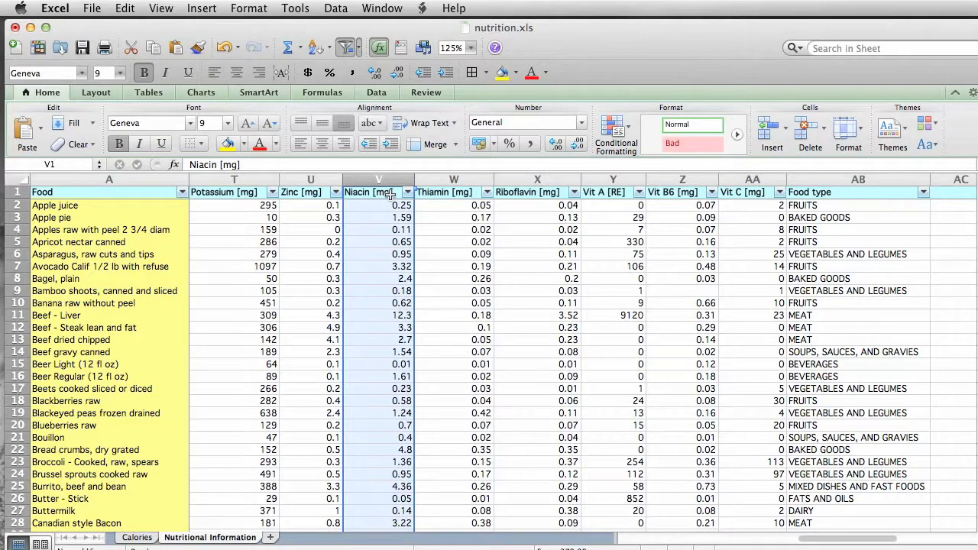
Step: Examine the Niacin values for asparagus and apricot nectar, matching the apricot nectar cell with its food name and column heading
{"action": "left_click", "coordinate": [391, 255]}
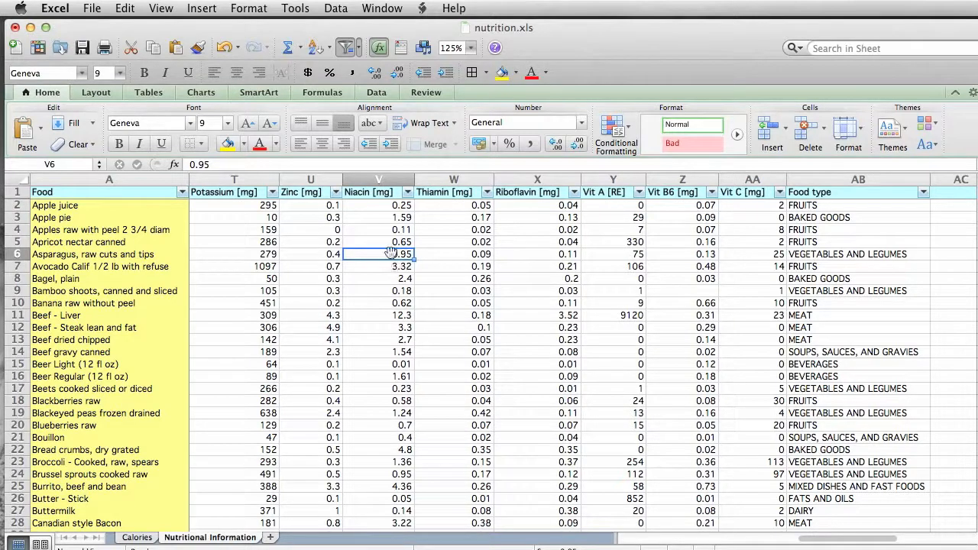
{"action": "left_click", "coordinate": [392, 243]}
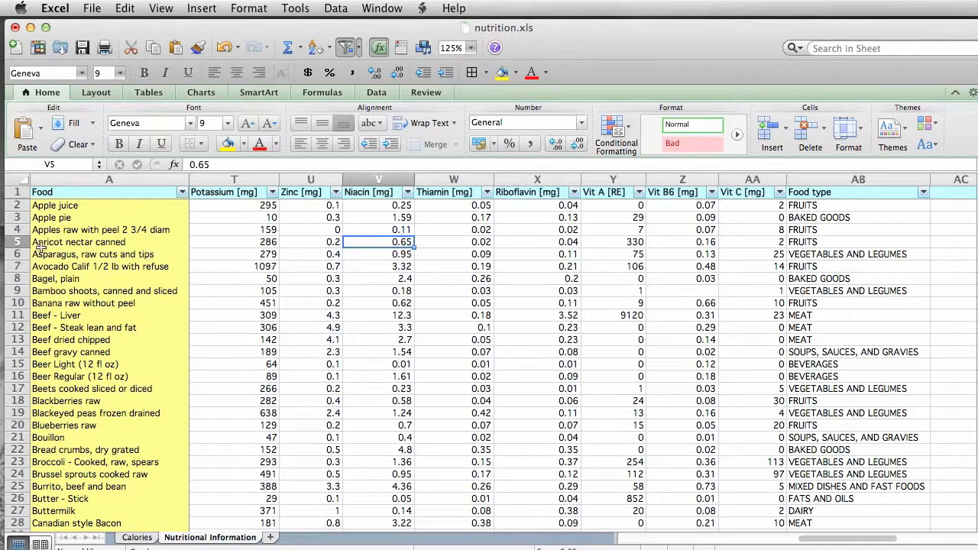
{"action": "left_click", "coordinate": [92, 245]}
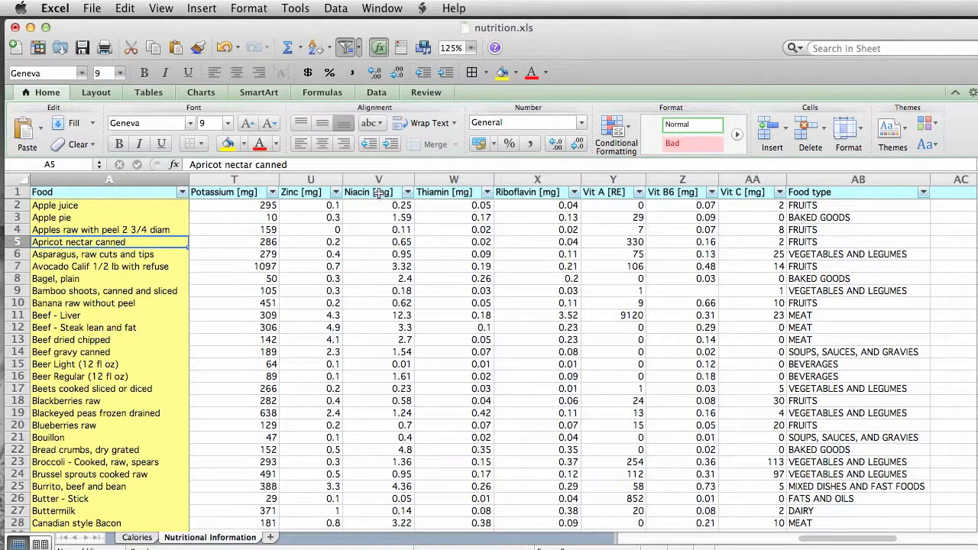
{"action": "left_click", "coordinate": [378, 192]}
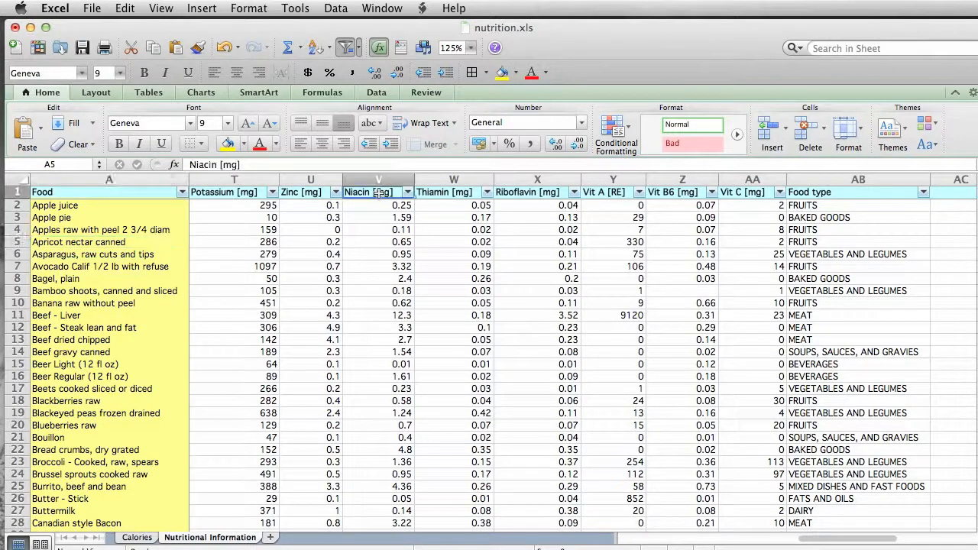
{"action": "left_click", "coordinate": [395, 243]}
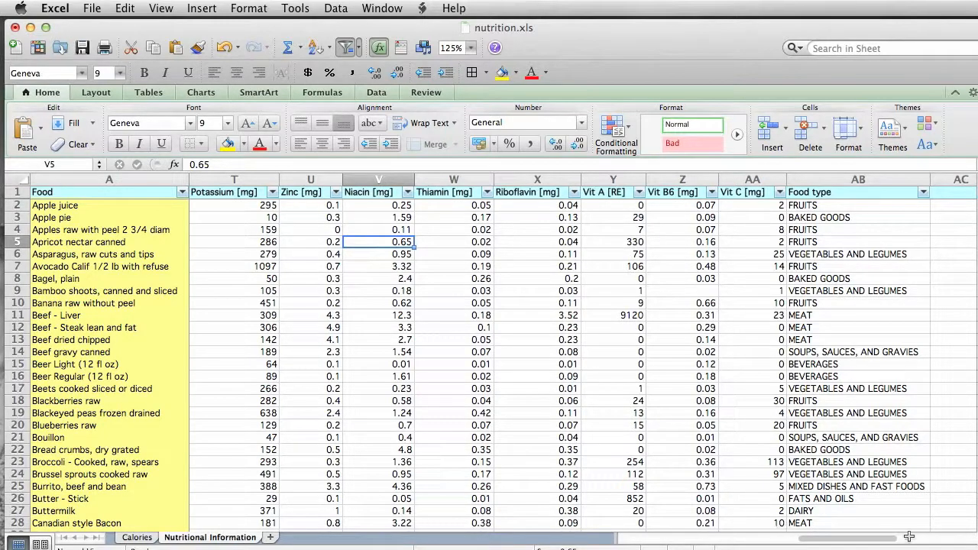
Step: Look through the first nutrient columns and the list of foods, and highlight the whole Cantaloupe record
{"action": "left_click_drag", "start_coordinate": [879, 539], "coordinate": [707, 547]}
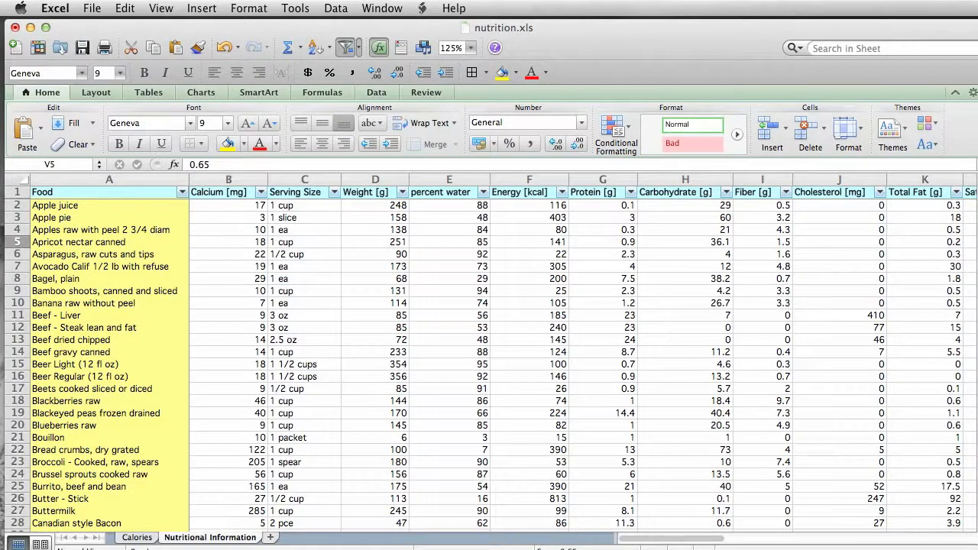
{"action": "scroll", "coordinate": [973, 229], "scroll_direction": "down", "scroll_amount": 7}
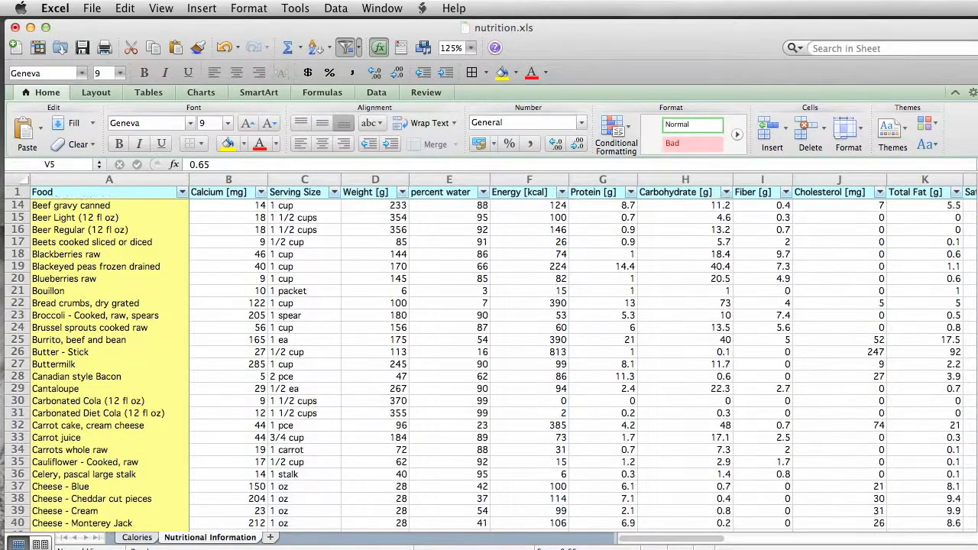
{"action": "scroll", "coordinate": [974, 243], "scroll_direction": "down", "scroll_amount": 8}
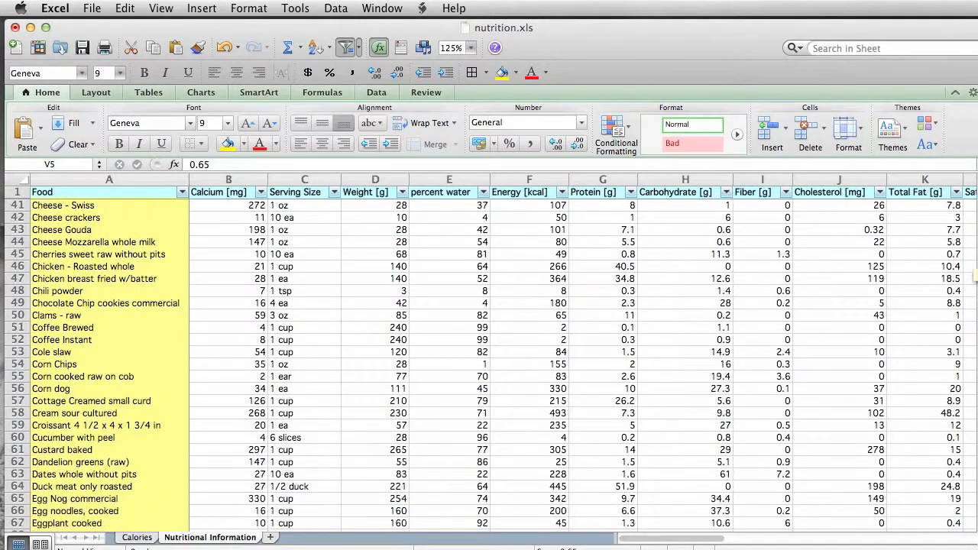
{"action": "scroll", "coordinate": [974, 286], "scroll_direction": "down", "scroll_amount": 3}
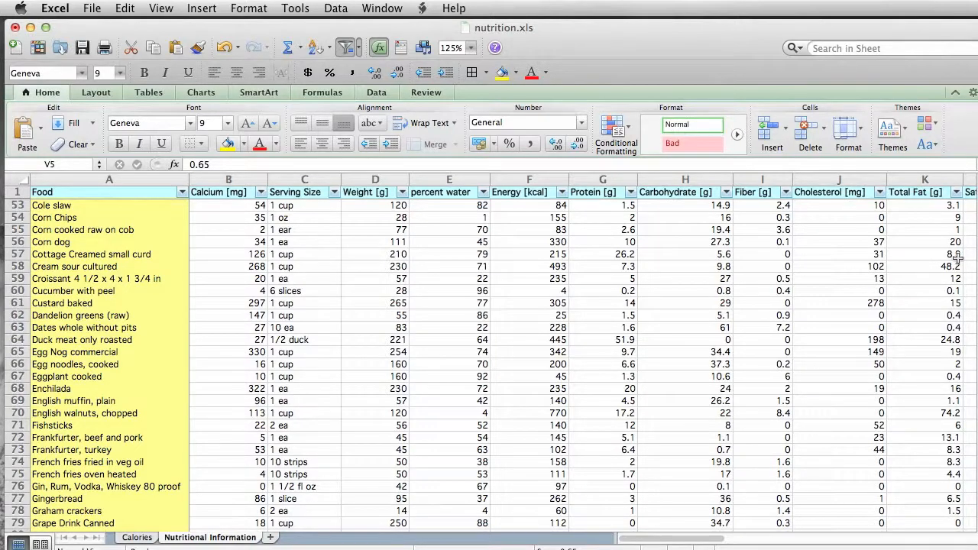
{"action": "scroll", "coordinate": [974, 275], "scroll_direction": "up", "scroll_amount": 3}
{"action": "scroll", "coordinate": [975, 275], "scroll_direction": "up", "scroll_amount": 10}
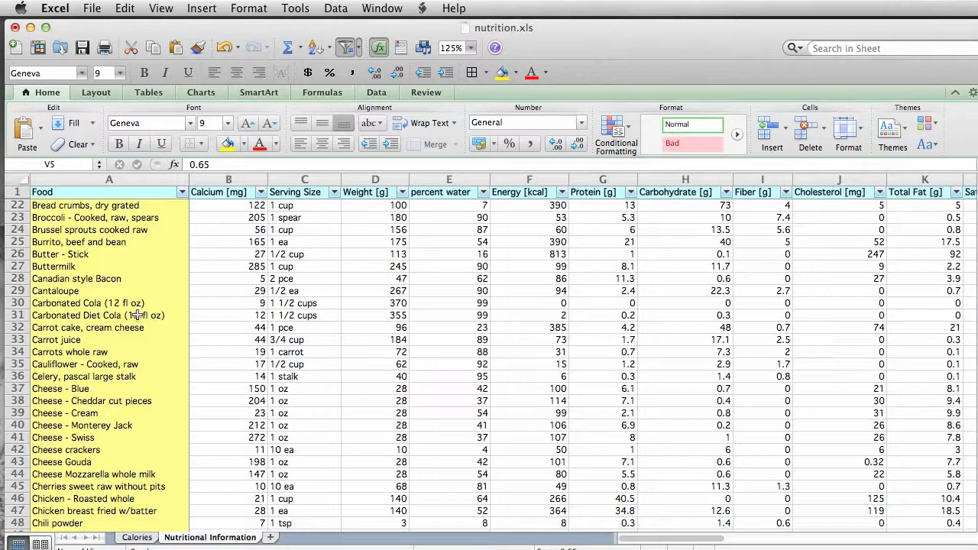
{"action": "left_click", "coordinate": [15, 290]}
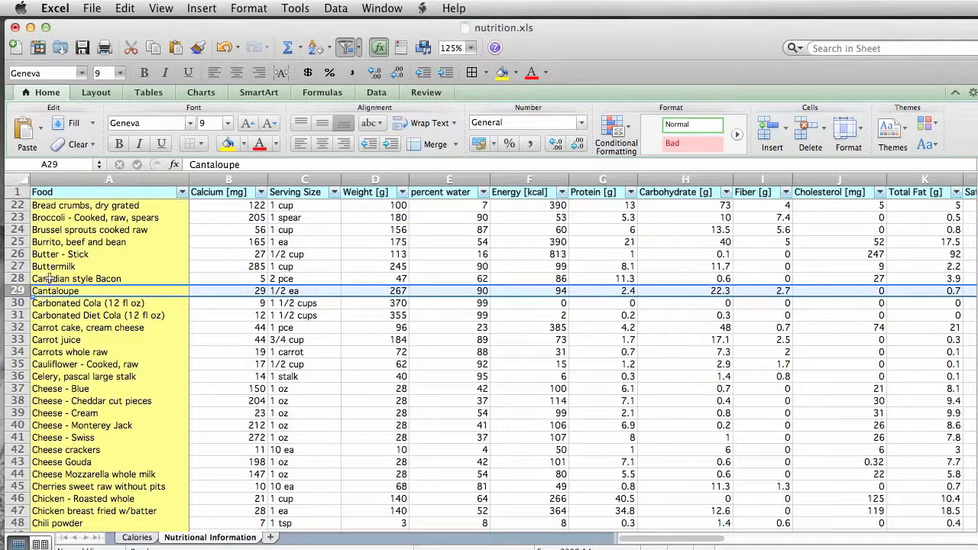
Step: Select the header row and view the sort and filter options of the Food and Calcium columns
{"action": "left_click", "coordinate": [16, 192]}
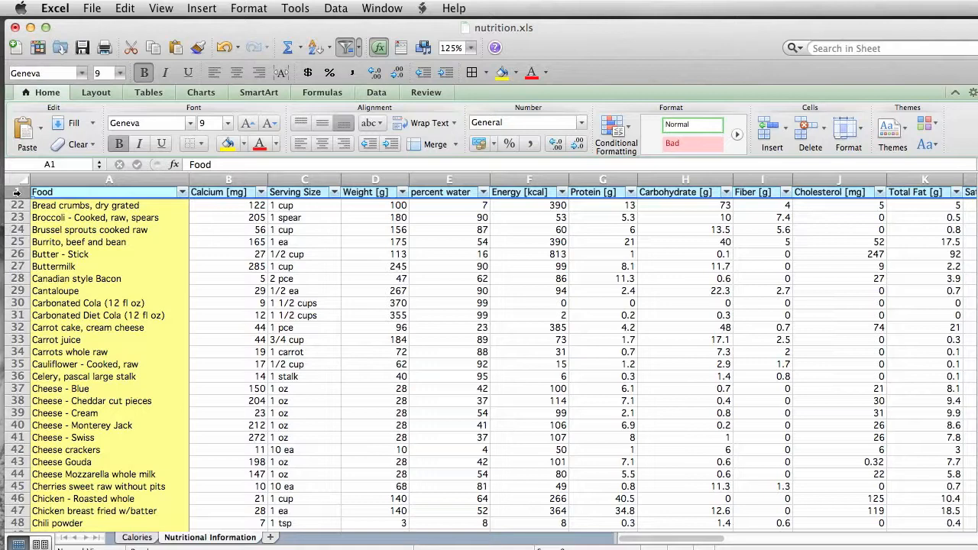
{"action": "left_click", "coordinate": [182, 193]}
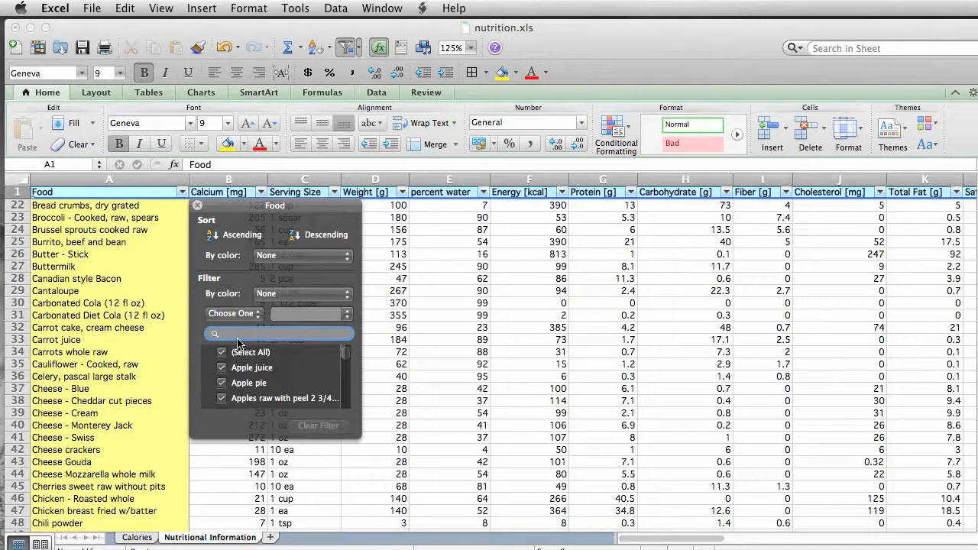
{"action": "left_click", "coordinate": [197, 207]}
{"action": "left_click", "coordinate": [261, 192]}
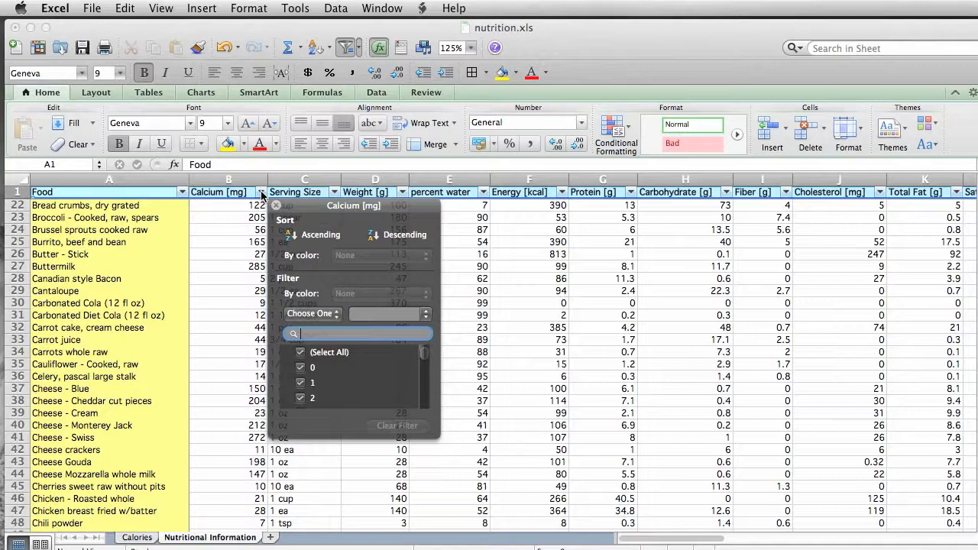
{"action": "left_click", "coordinate": [238, 205]}
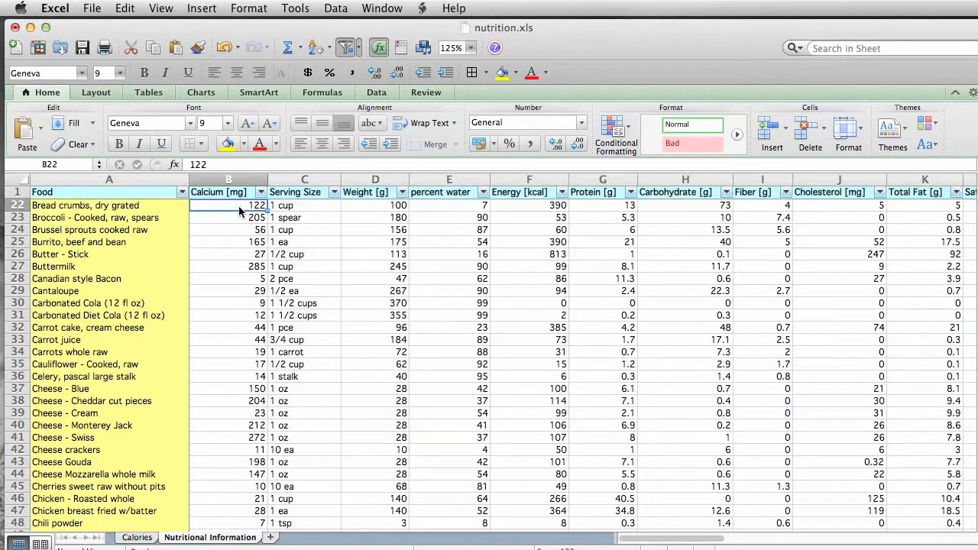
Step: Turn filtering off for the header row and switch it back on
{"action": "left_click", "coordinate": [13, 192]}
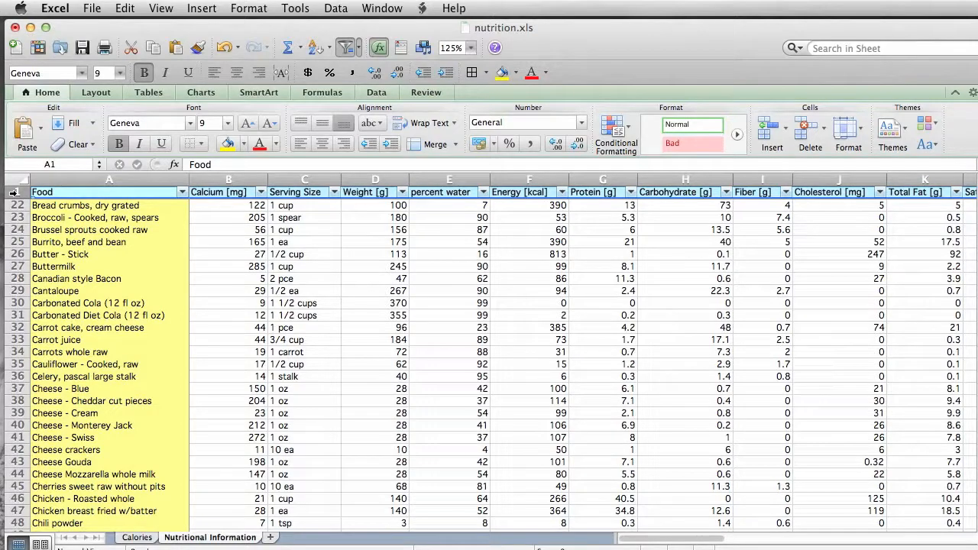
{"action": "left_click", "coordinate": [328, 9]}
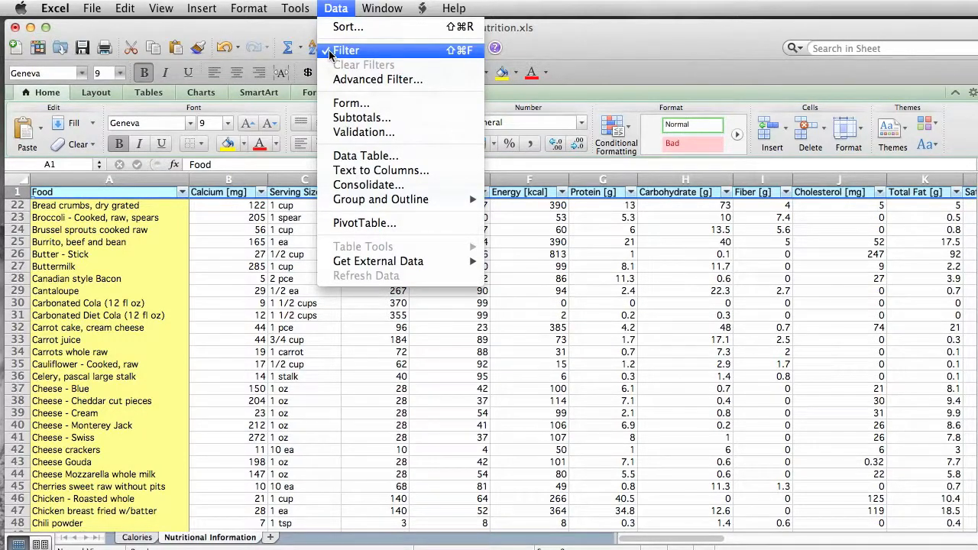
{"action": "left_click", "coordinate": [358, 50]}
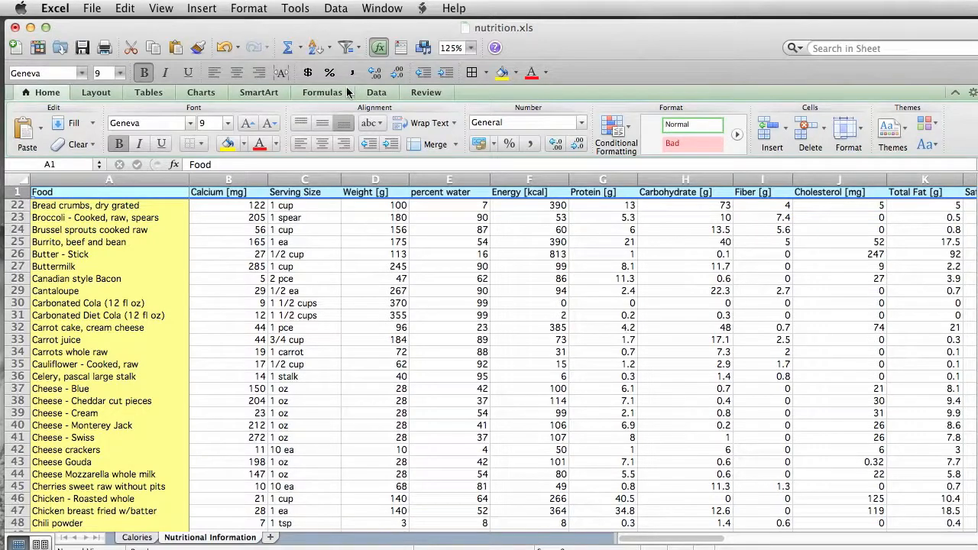
{"action": "left_click", "coordinate": [341, 9]}
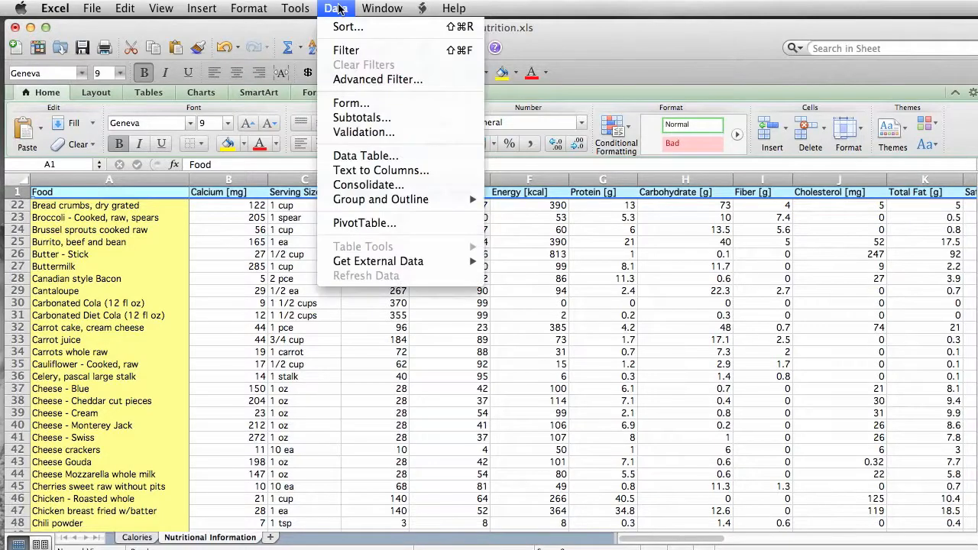
{"action": "left_click", "coordinate": [346, 51]}
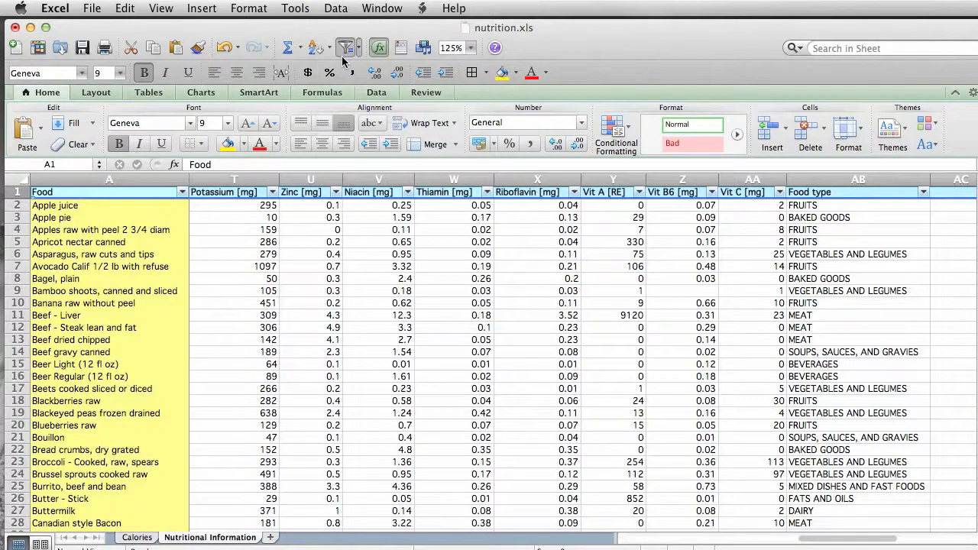
{"action": "left_click", "coordinate": [334, 9]}
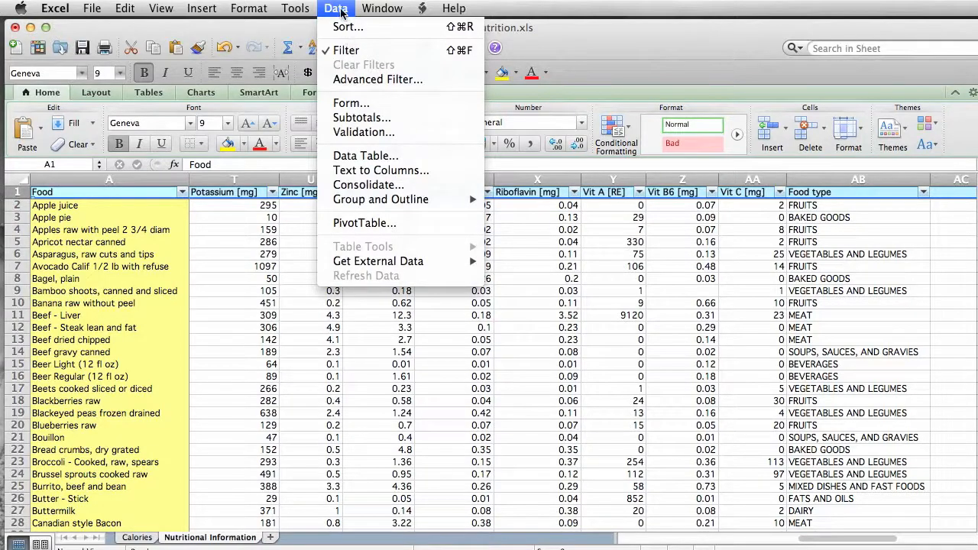
{"action": "left_click", "coordinate": [341, 13]}
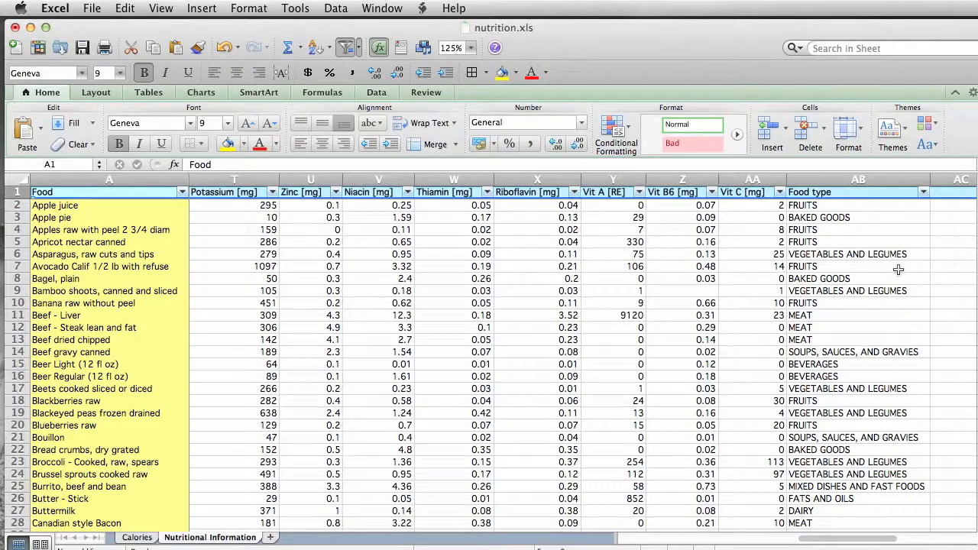
Step: Sort the table by Food type in ascending order and look through the grouped foods
{"action": "left_click", "coordinate": [923, 192]}
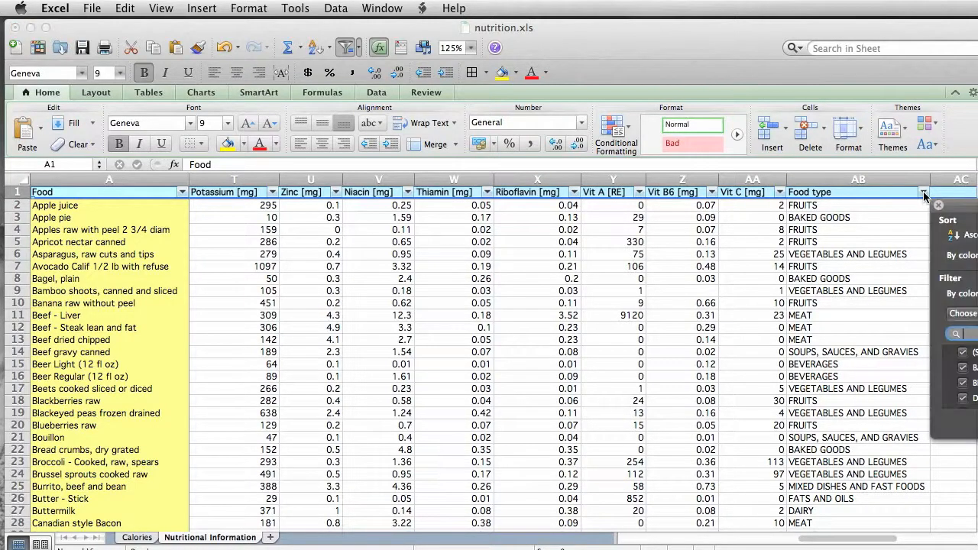
{"action": "left_click", "coordinate": [964, 241]}
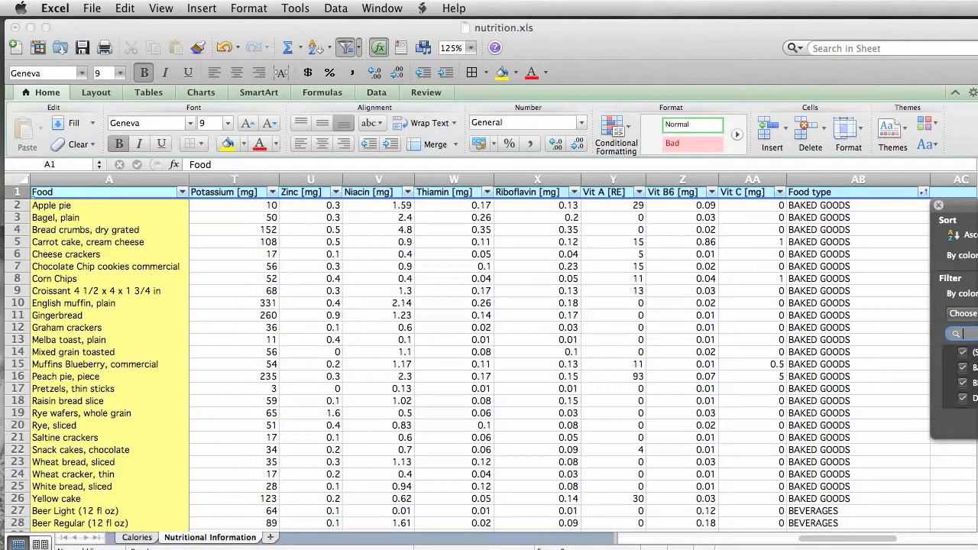
{"action": "scroll", "coordinate": [431, 365], "scroll_direction": "down", "scroll_amount": 5}
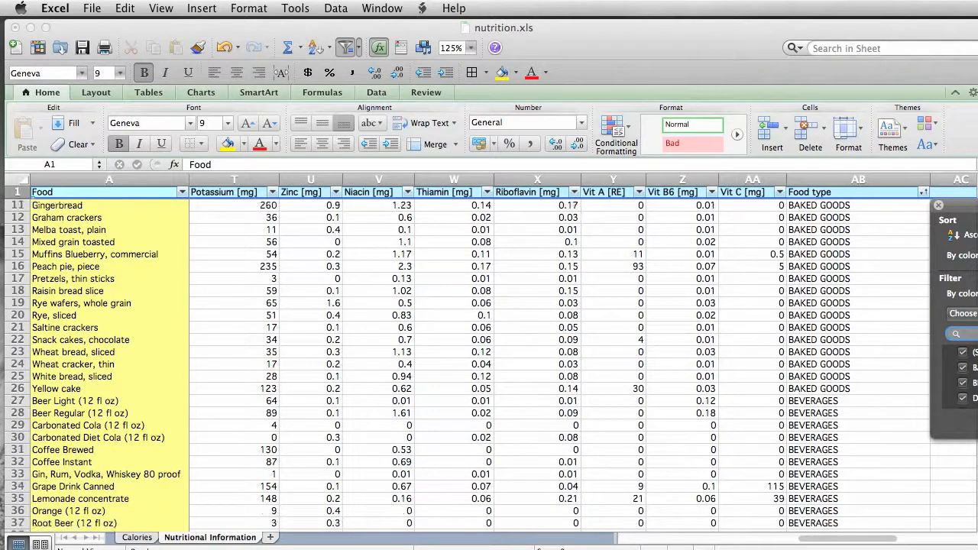
{"action": "scroll", "coordinate": [431, 365], "scroll_direction": "down", "scroll_amount": 7}
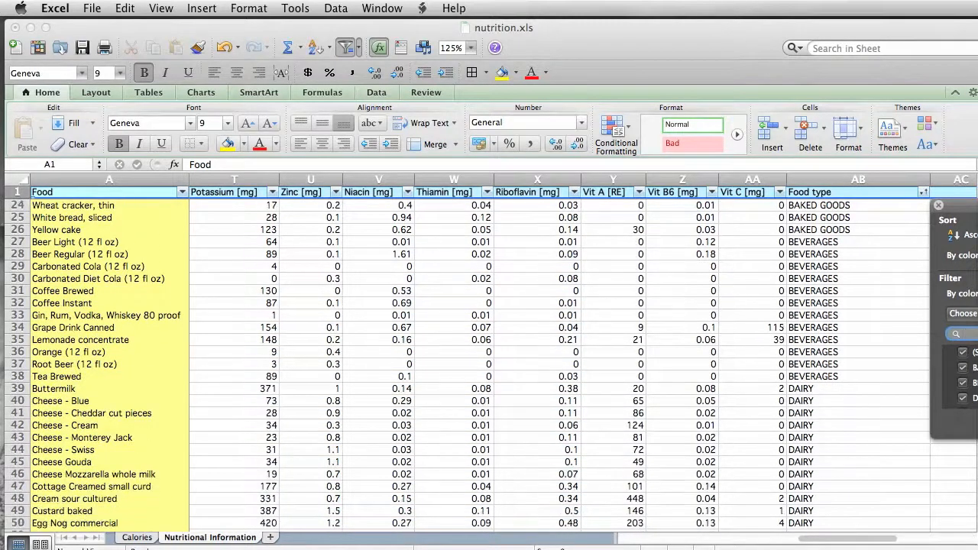
{"action": "scroll", "coordinate": [431, 366], "scroll_direction": "down", "scroll_amount": 1}
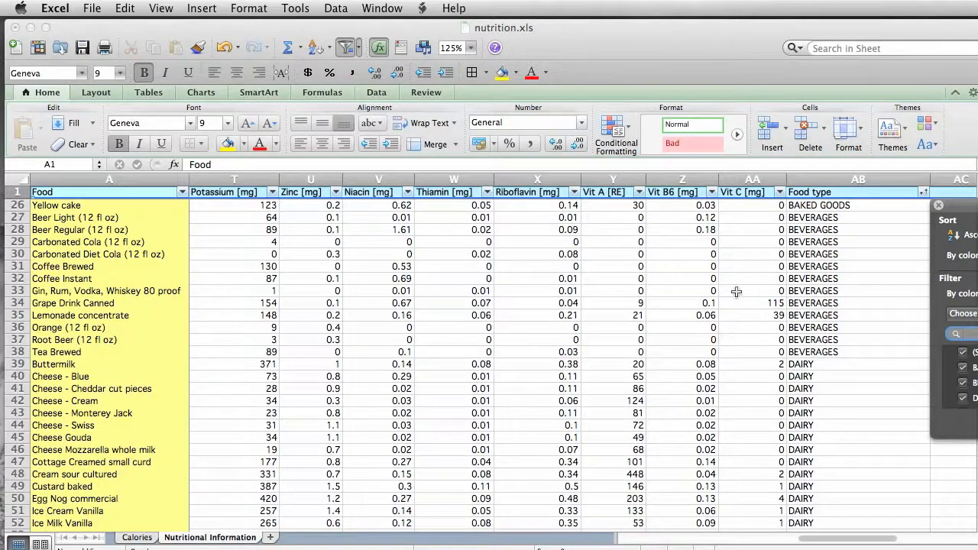
Step: Sort the table by the Vit C column in descending order
{"action": "left_click", "coordinate": [781, 194]}
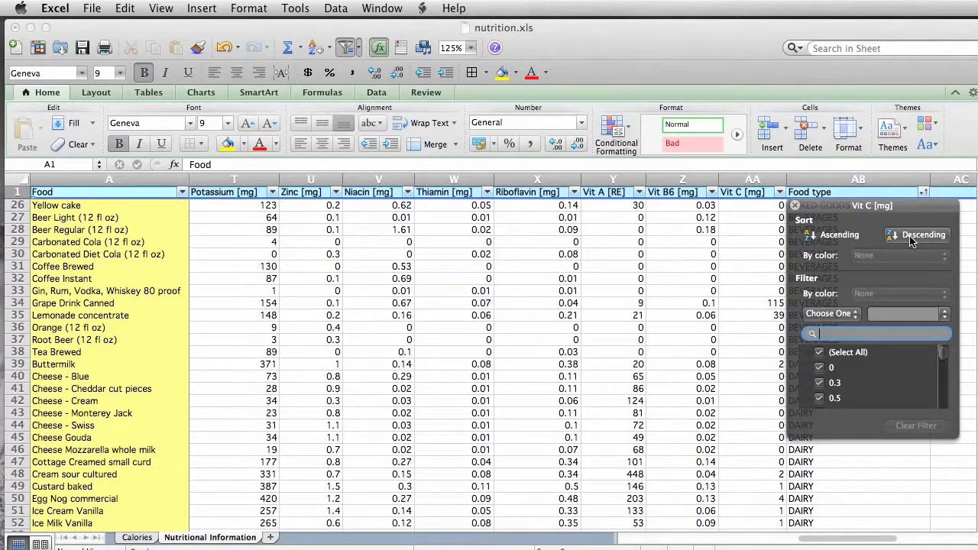
{"action": "left_click", "coordinate": [910, 240]}
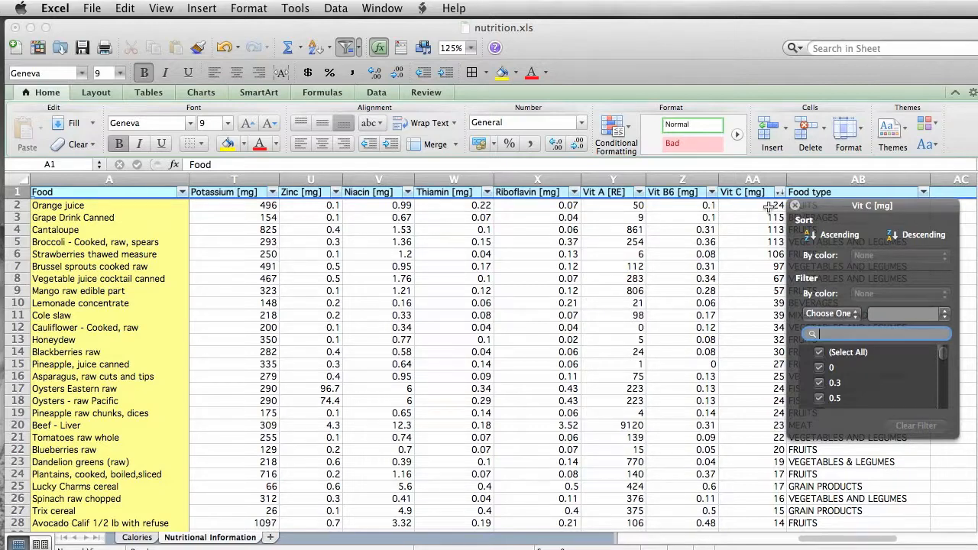
Step: Sort the table by Vit C in ascending order and re-sort it by Food in ascending order
{"action": "left_click", "coordinate": [832, 238]}
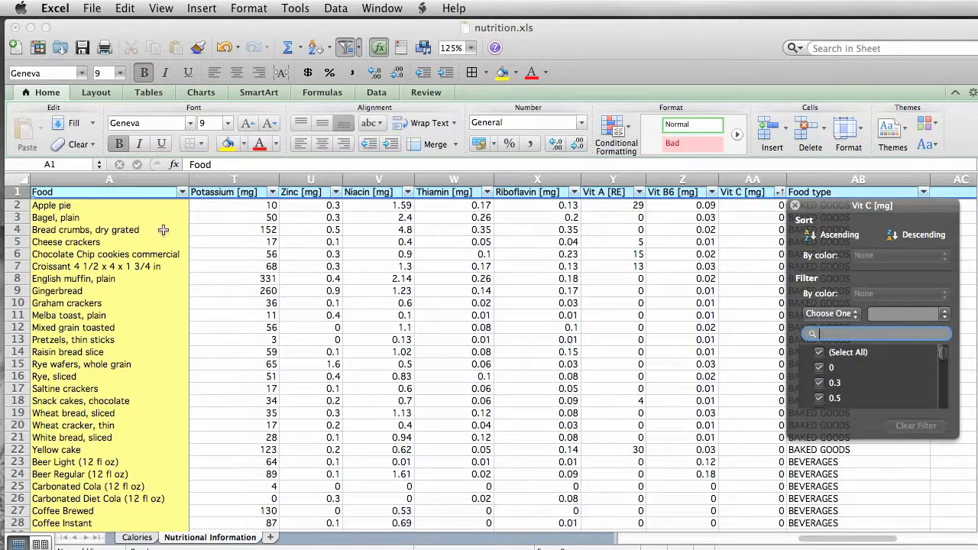
{"action": "left_click", "coordinate": [183, 194]}
{"action": "left_click", "coordinate": [182, 194]}
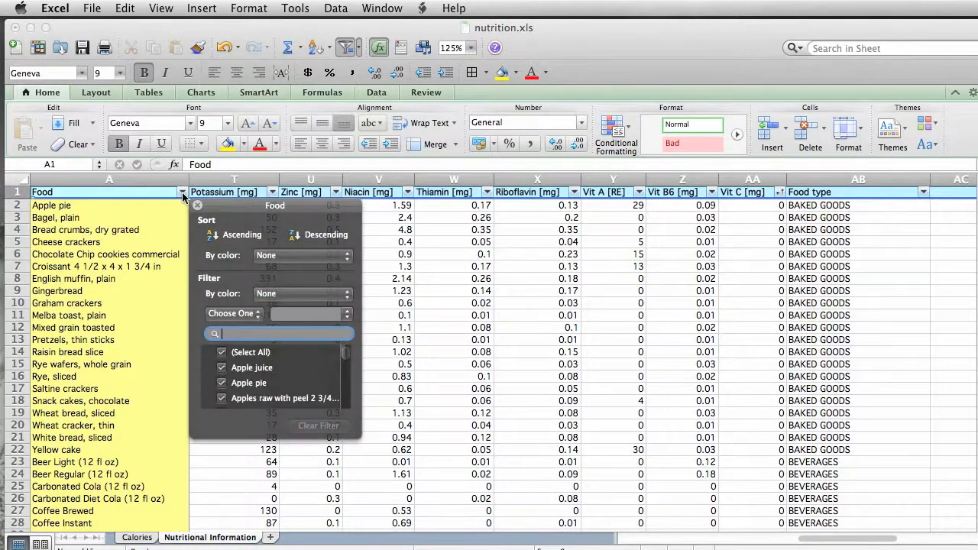
{"action": "left_click", "coordinate": [233, 238]}
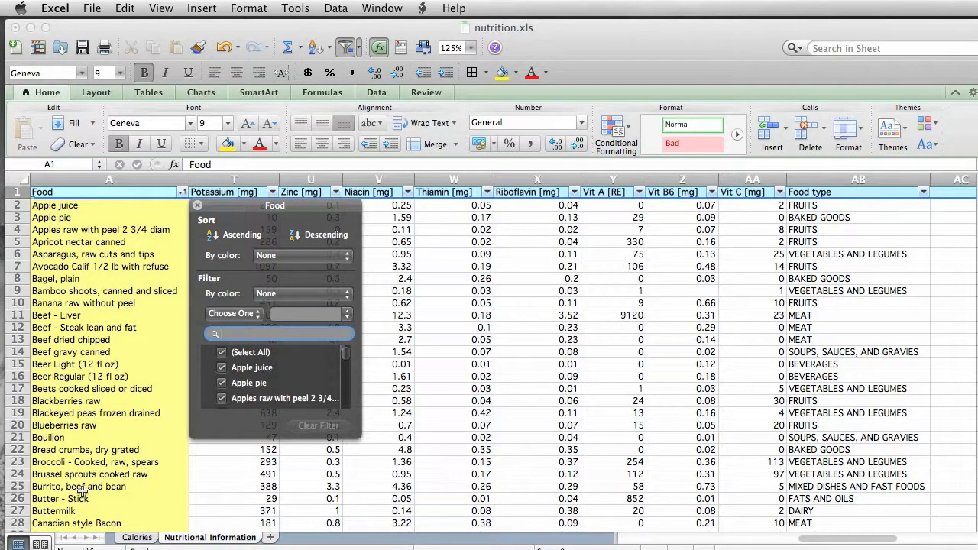
{"action": "left_click", "coordinate": [83, 491]}
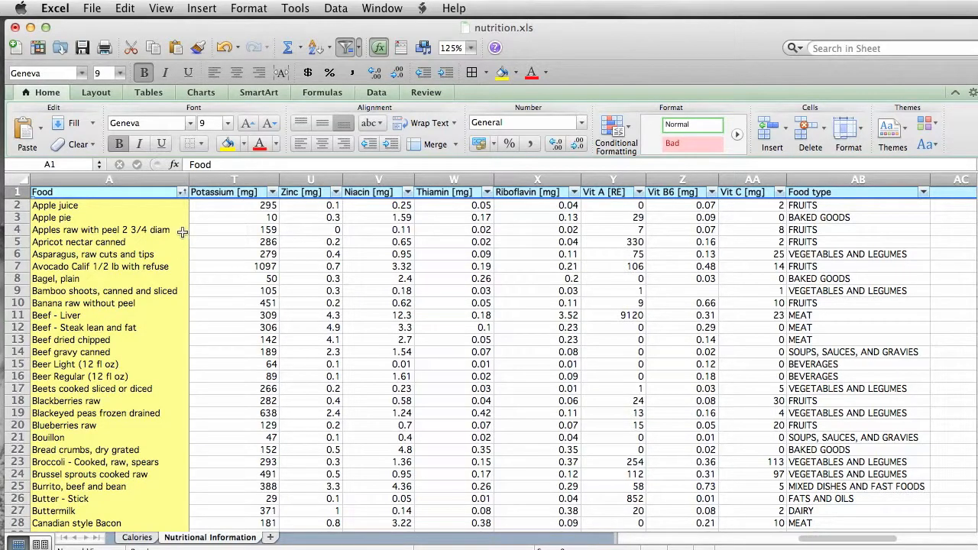
Step: Filter the Food column with the search text "butter" and clear the search again
{"action": "left_click", "coordinate": [182, 194]}
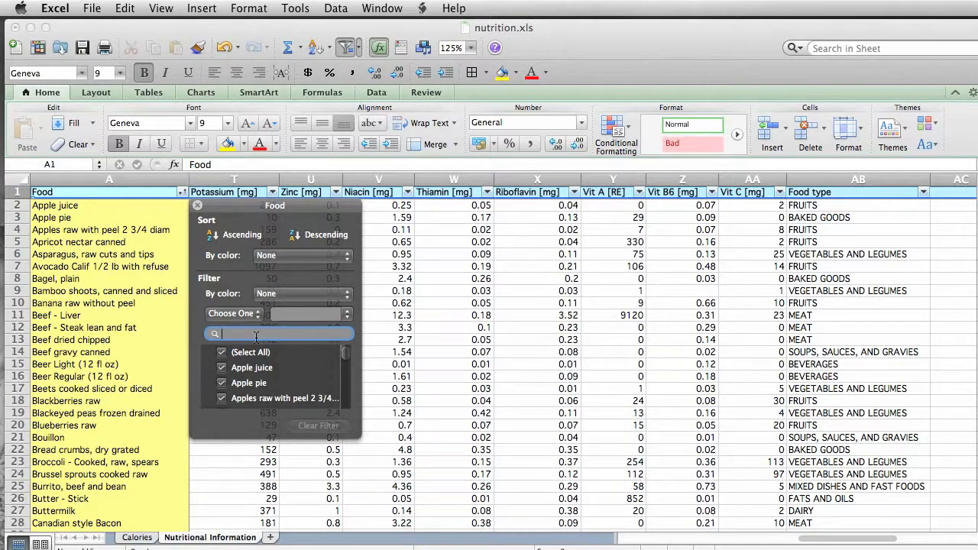
{"action": "type", "text": "butter"}
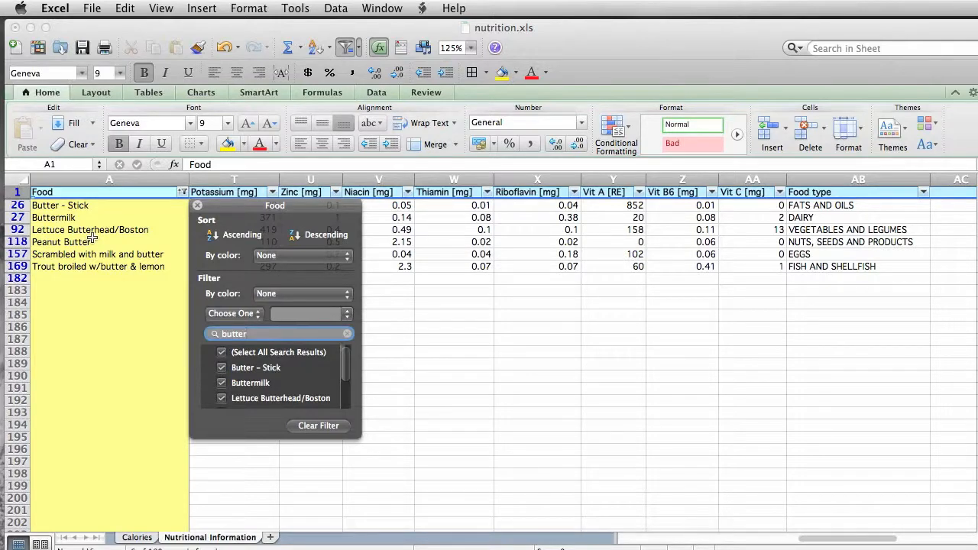
{"action": "double_click", "coordinate": [239, 334]}
{"action": "key", "text": "BackSpace"}
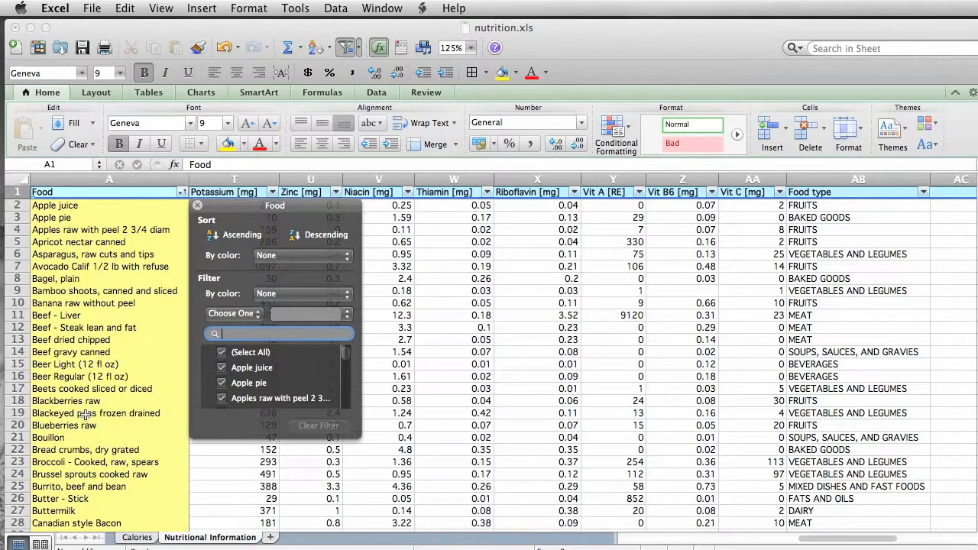
Step: Filter the Food column to only Apple pie, Apples raw with peel, Celery pascal large stalk and French fries fried in veg oil, and reselect all foods
{"action": "left_click", "coordinate": [222, 353]}
{"action": "left_click", "coordinate": [222, 383]}
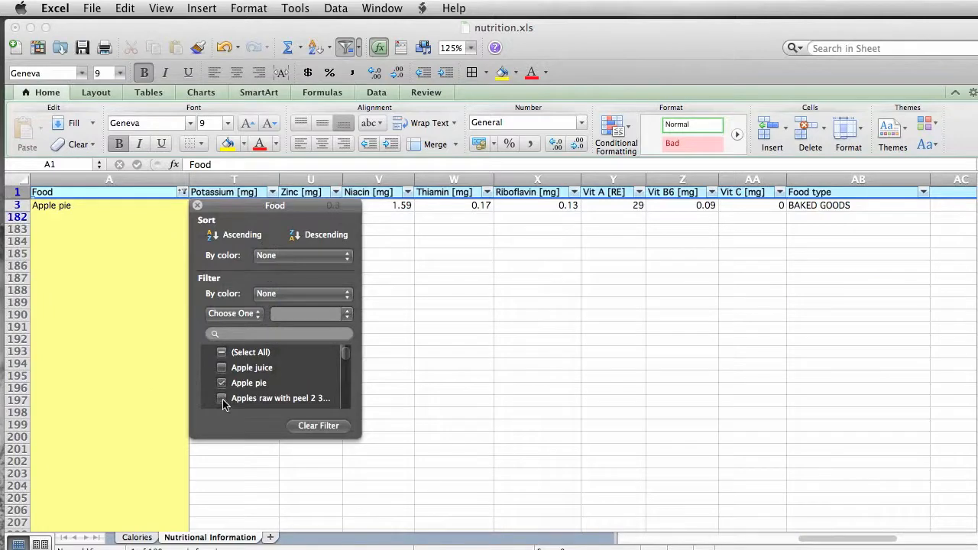
{"action": "left_click", "coordinate": [221, 398]}
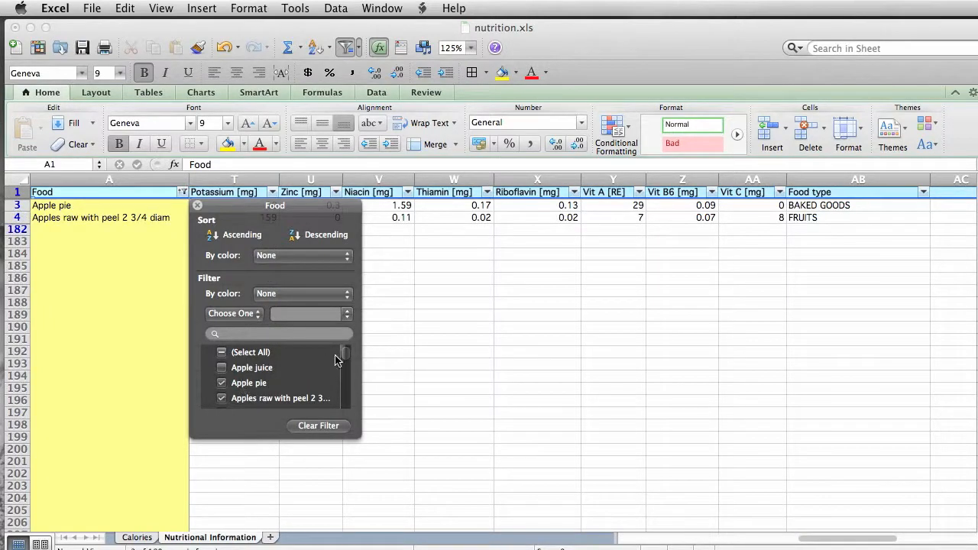
{"action": "left_click_drag", "start_coordinate": [344, 356], "coordinate": [344, 361]}
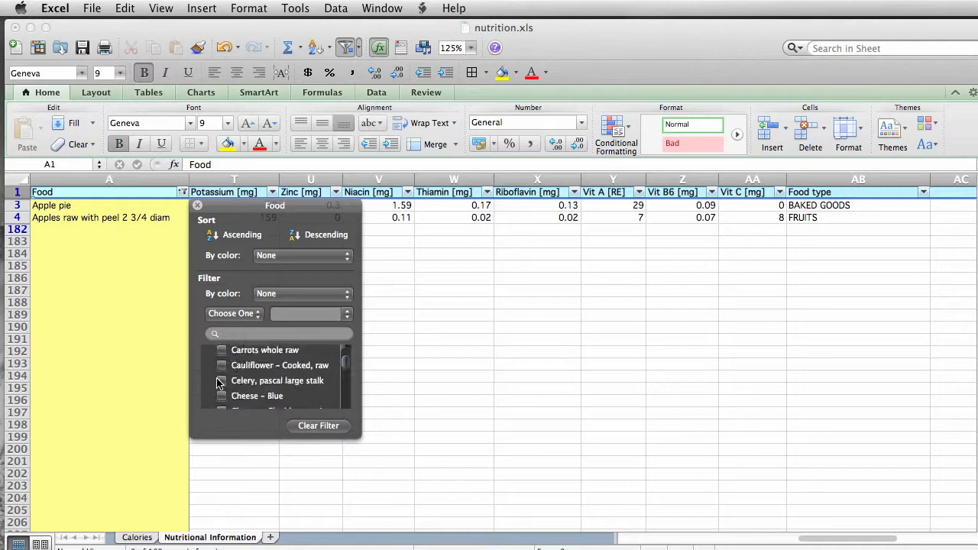
{"action": "left_click", "coordinate": [222, 380]}
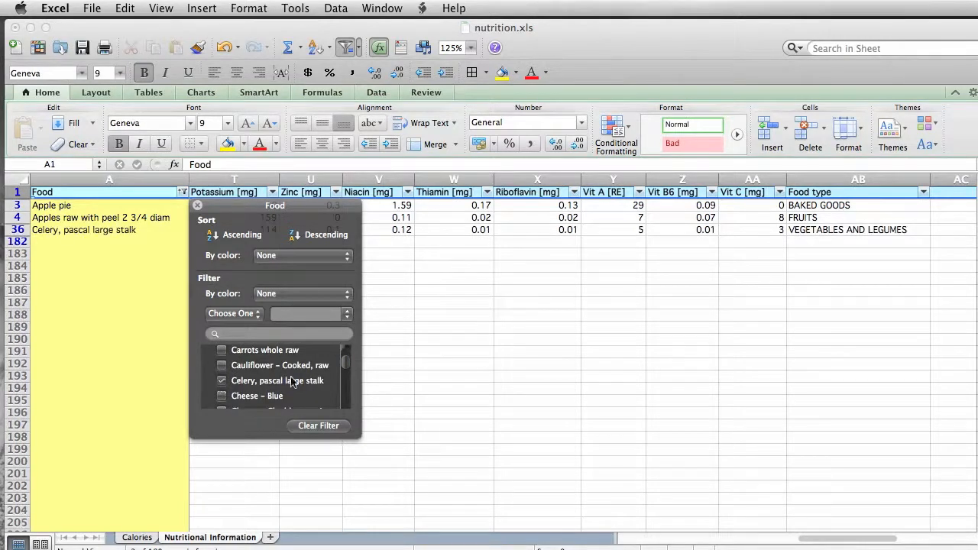
{"action": "left_click_drag", "start_coordinate": [345, 366], "coordinate": [346, 373]}
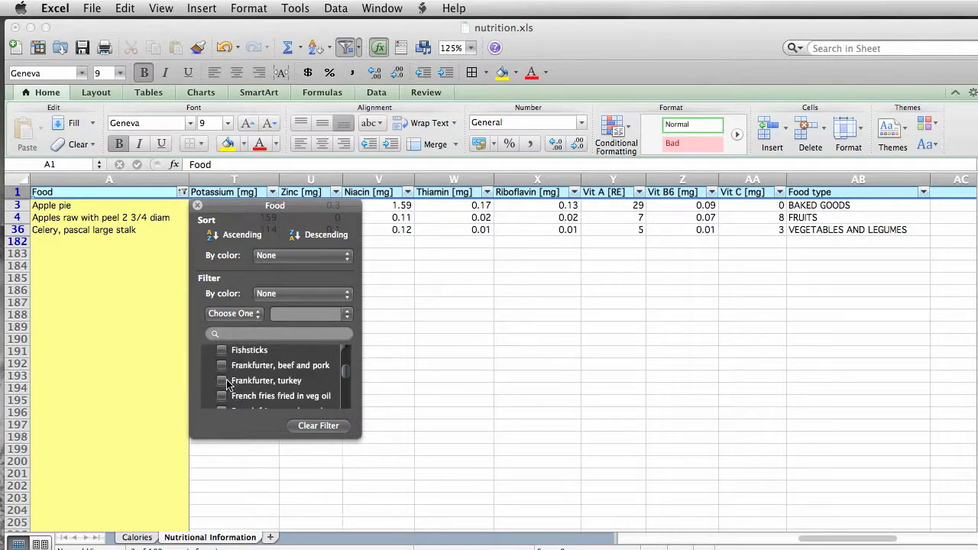
{"action": "left_click", "coordinate": [220, 396]}
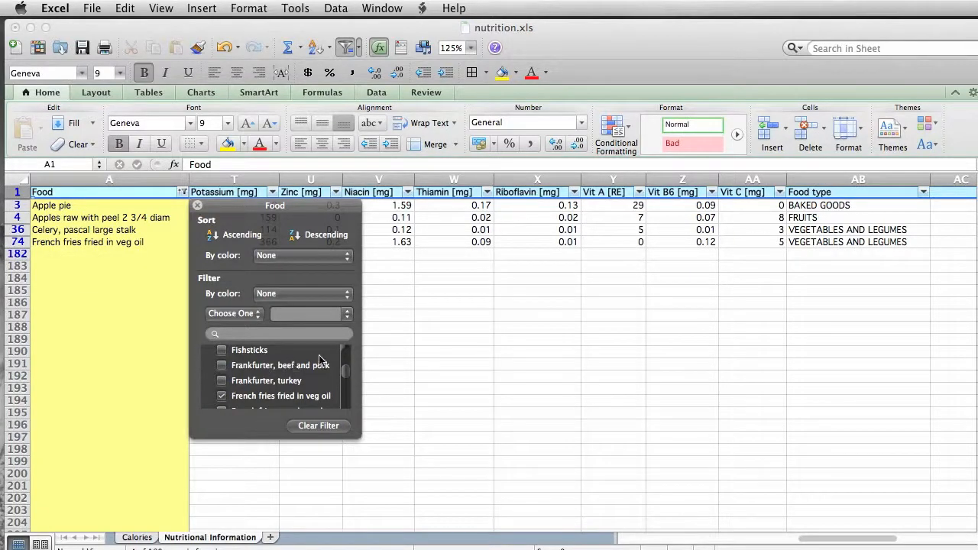
{"action": "left_click_drag", "start_coordinate": [346, 374], "coordinate": [345, 348]}
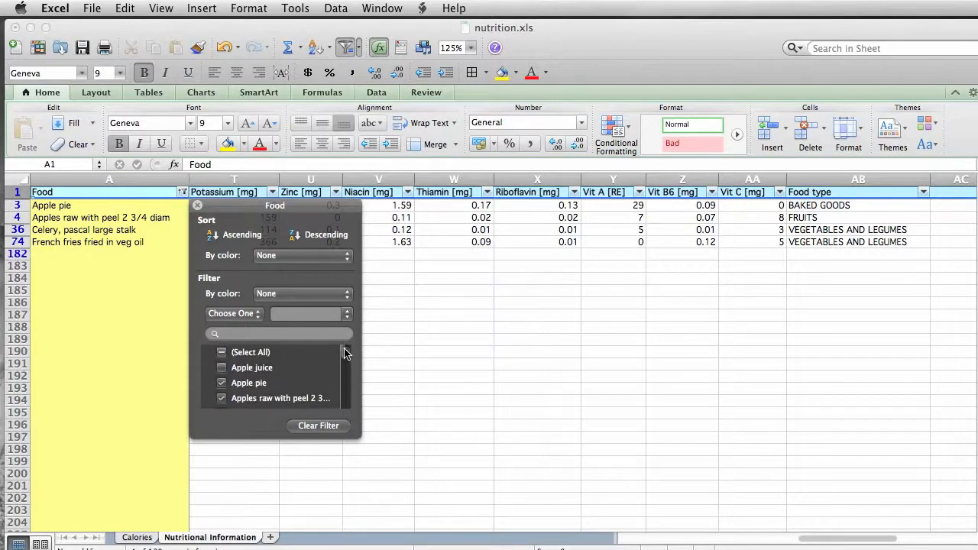
{"action": "left_click", "coordinate": [222, 353]}
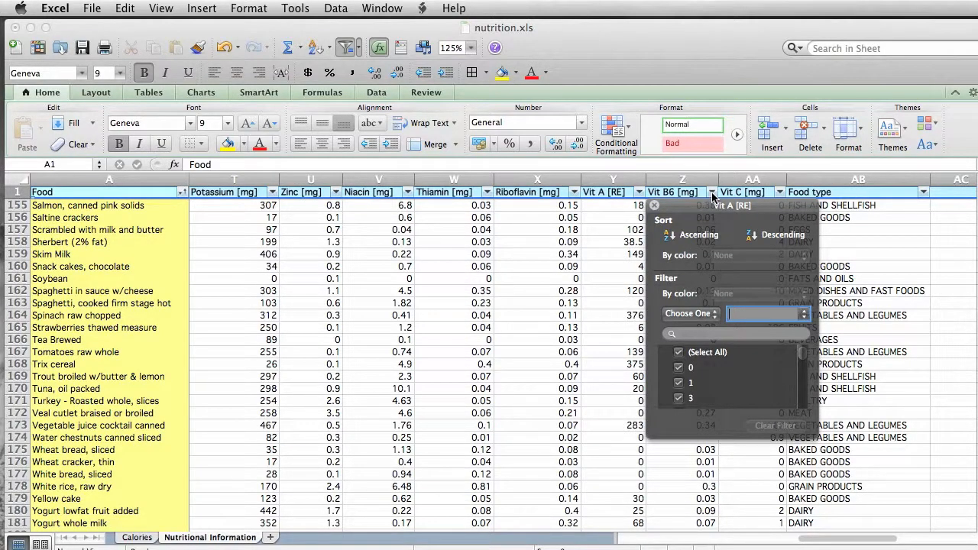
Step: Filter the Vit A column to values greater than or equal to 0.07
{"action": "left_click", "coordinate": [715, 314]}
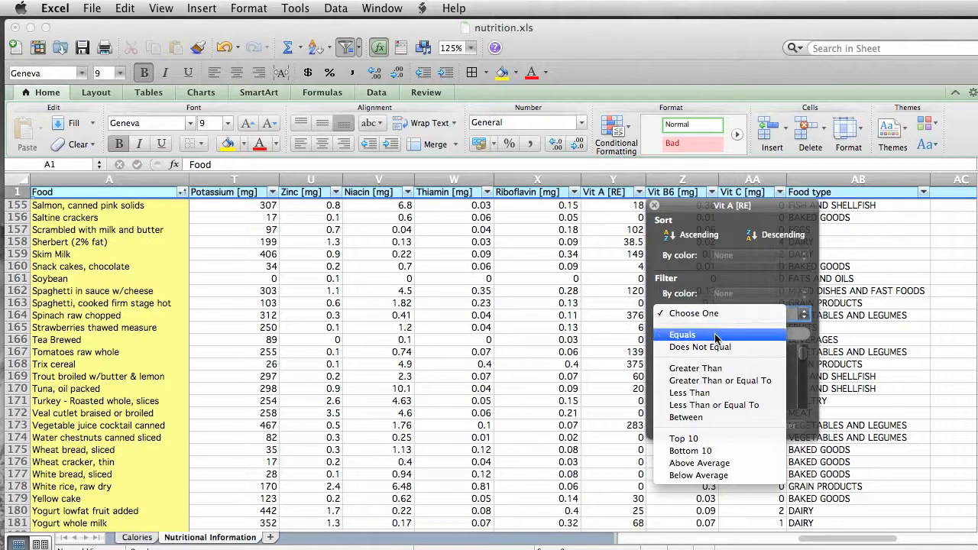
{"action": "left_click", "coordinate": [720, 380]}
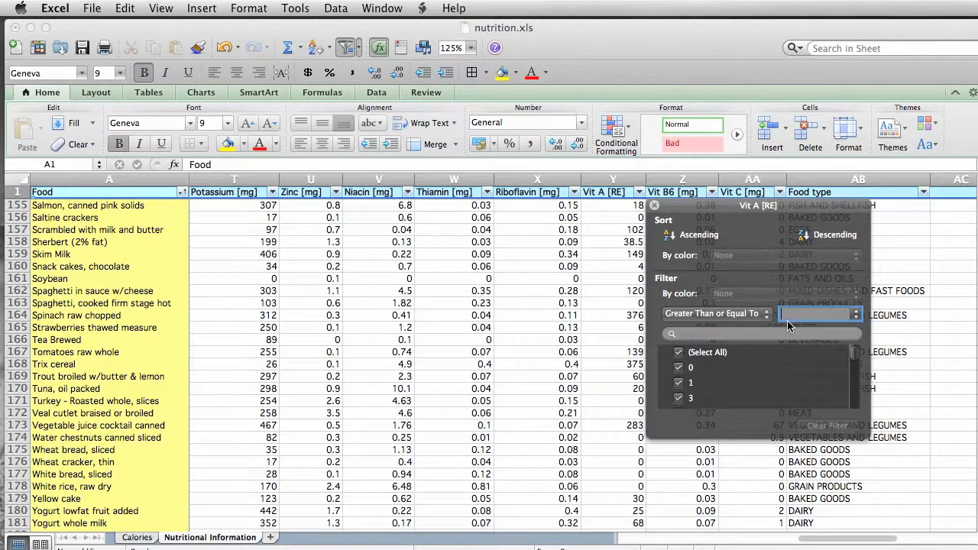
{"action": "type", "text": ".07"}
{"action": "key", "text": "Return"}
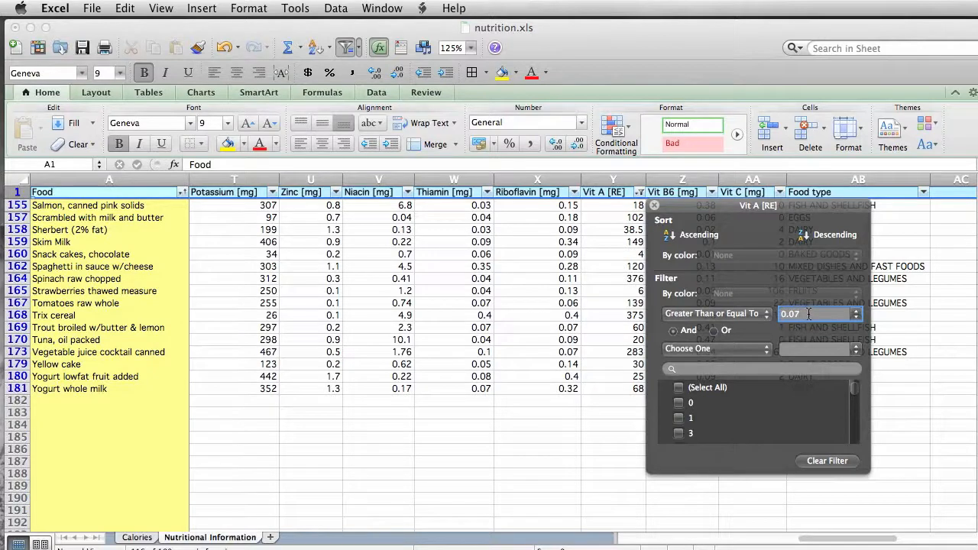
Step: Remove the value and the comparison condition from the Vit A filter and close its options
{"action": "double_click", "coordinate": [808, 314]}
{"action": "key", "text": "BackSpace"}
{"action": "left_click", "coordinate": [767, 314]}
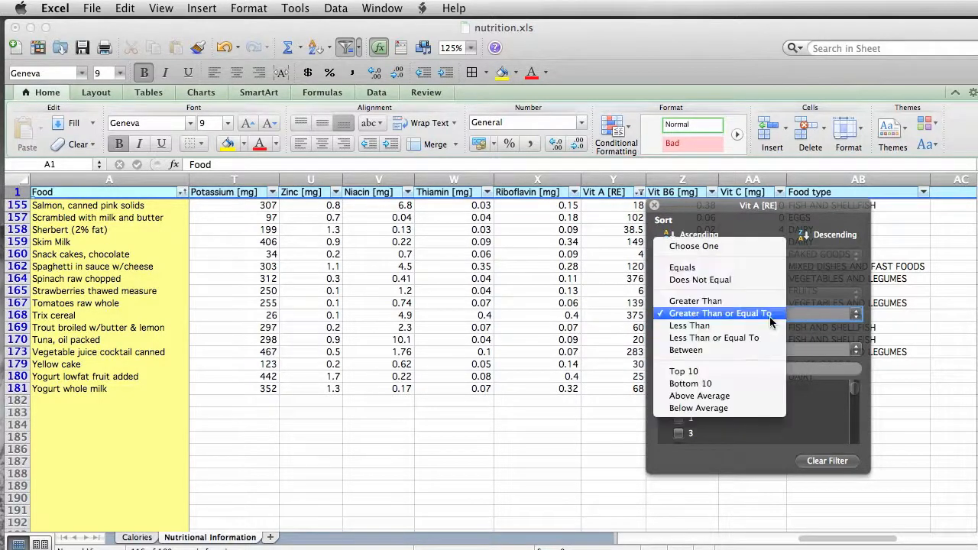
{"action": "left_click", "coordinate": [729, 247]}
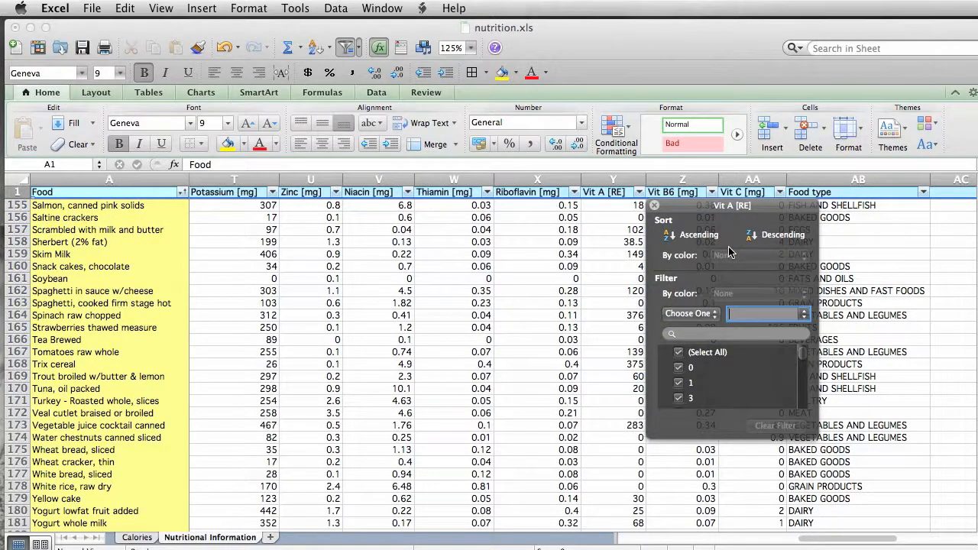
{"action": "key", "text": "Escape"}
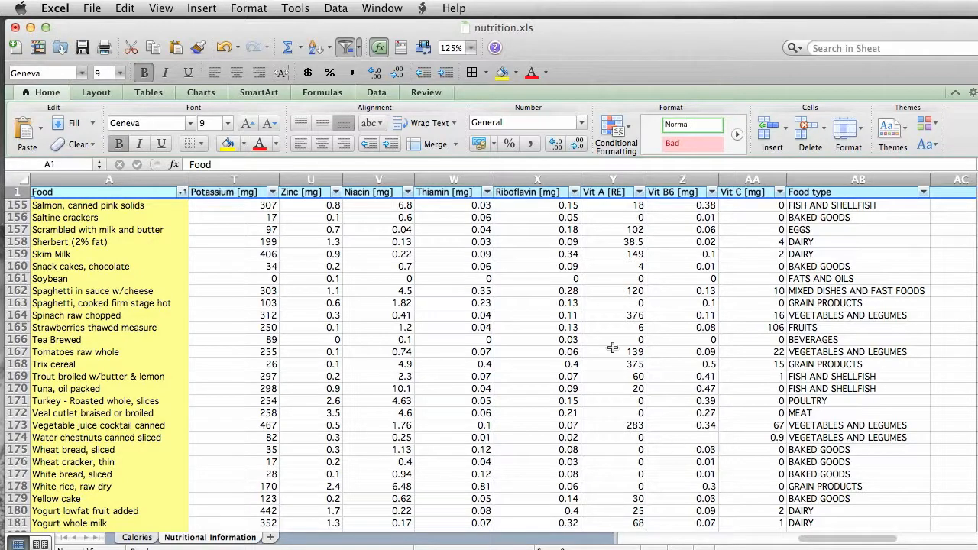
Step: Filter the Riboflavin column to values greater than or equal to 0.14
{"action": "left_click", "coordinate": [573, 192]}
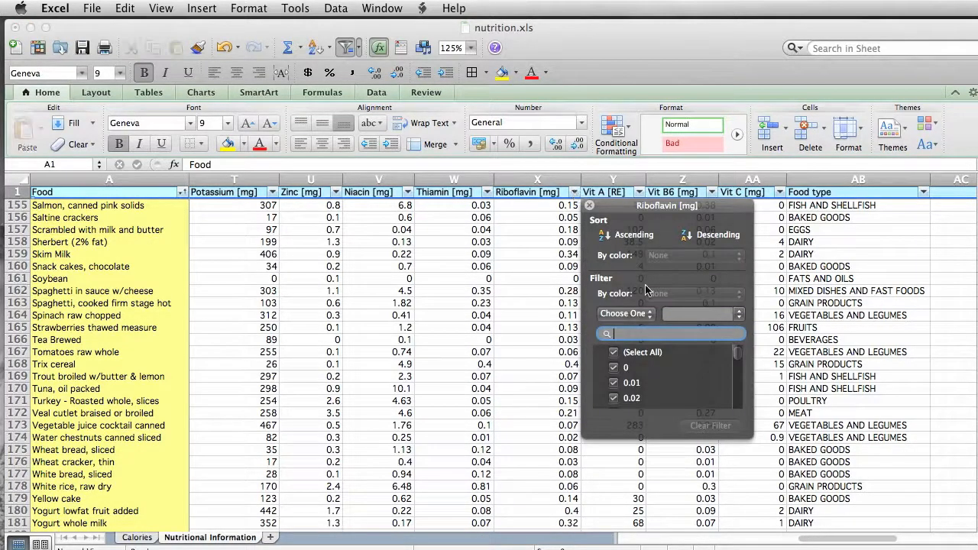
{"action": "left_click", "coordinate": [645, 314]}
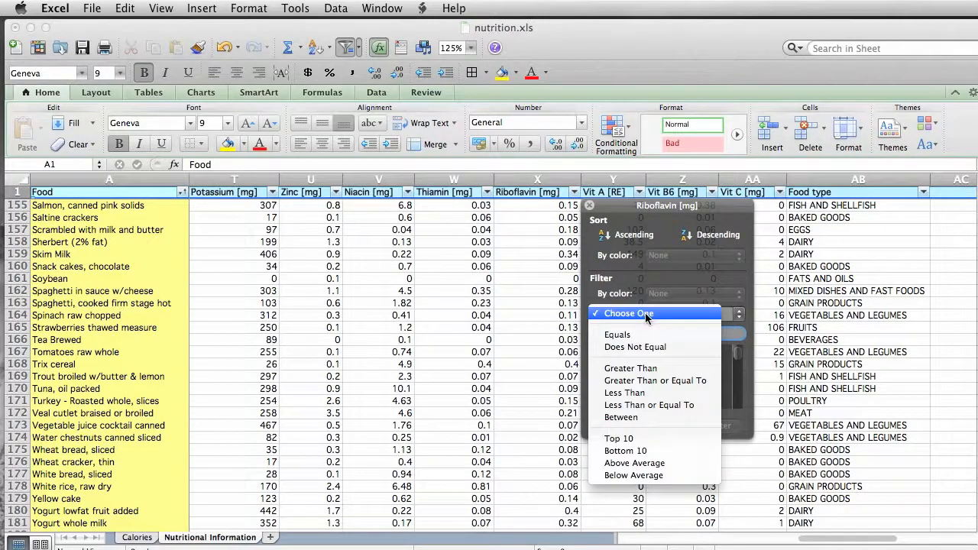
{"action": "left_click", "coordinate": [653, 379]}
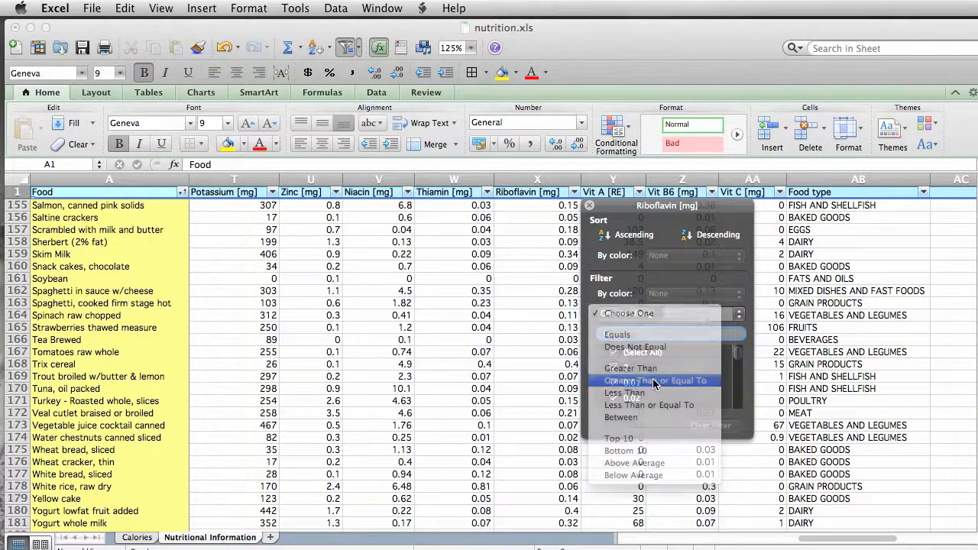
{"action": "left_click", "coordinate": [791, 316]}
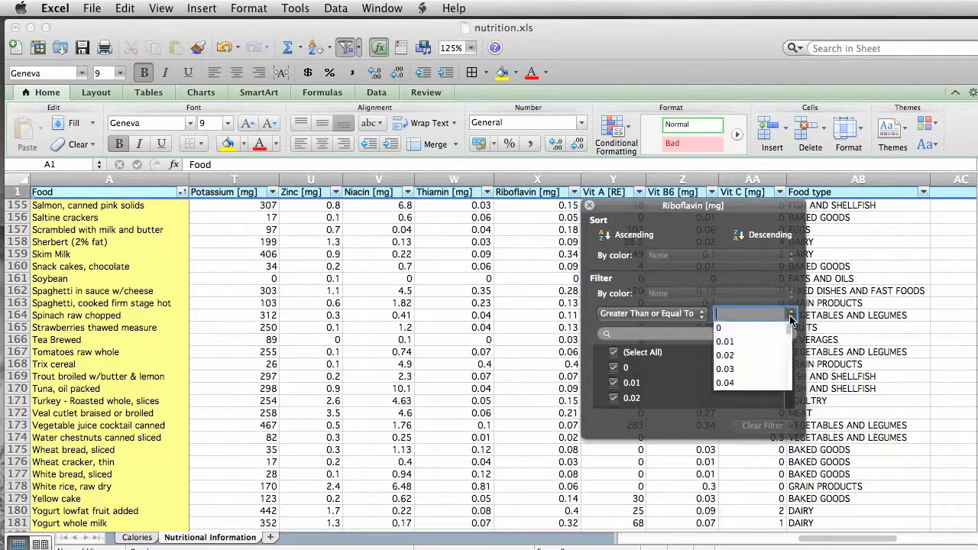
{"action": "scroll", "coordinate": [764, 351], "scroll_direction": "down", "scroll_amount": 4}
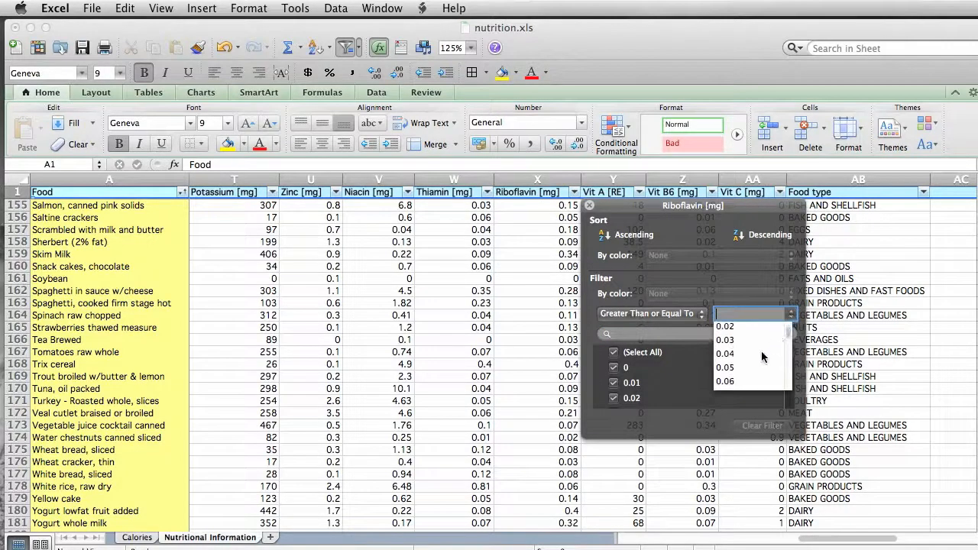
{"action": "left_click", "coordinate": [736, 374]}
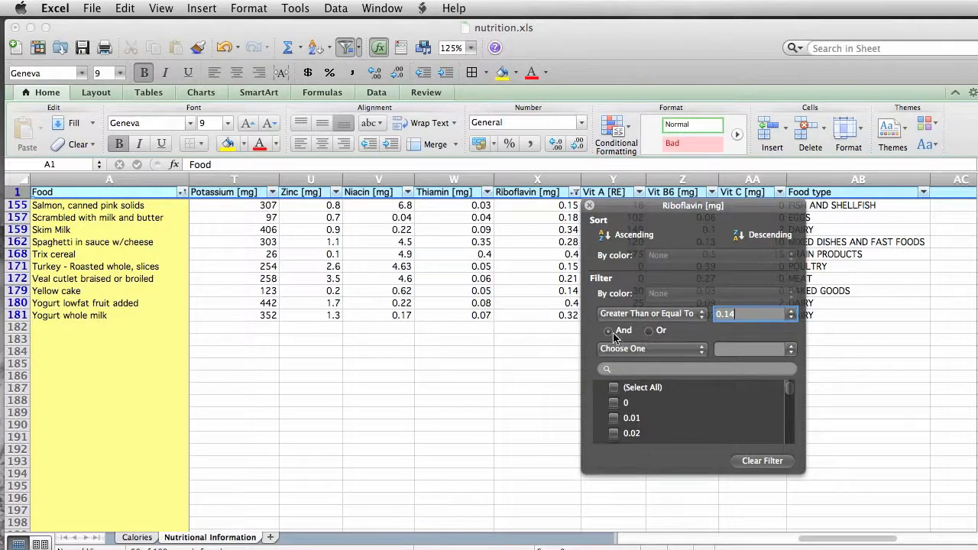
Step: Add a second Riboflavin condition, And less than or equal to 0.02, and clear the column's whole filter
{"action": "left_click", "coordinate": [699, 353]}
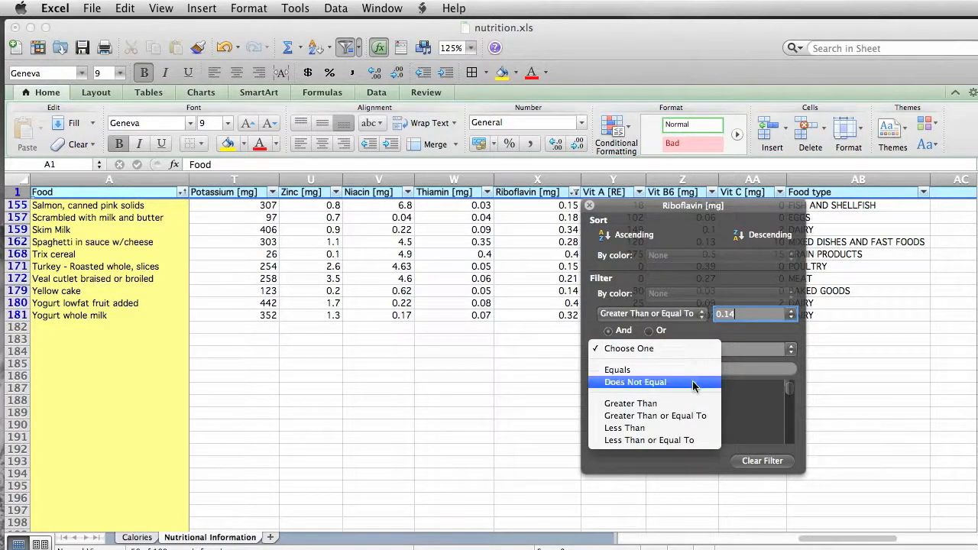
{"action": "left_click", "coordinate": [686, 440]}
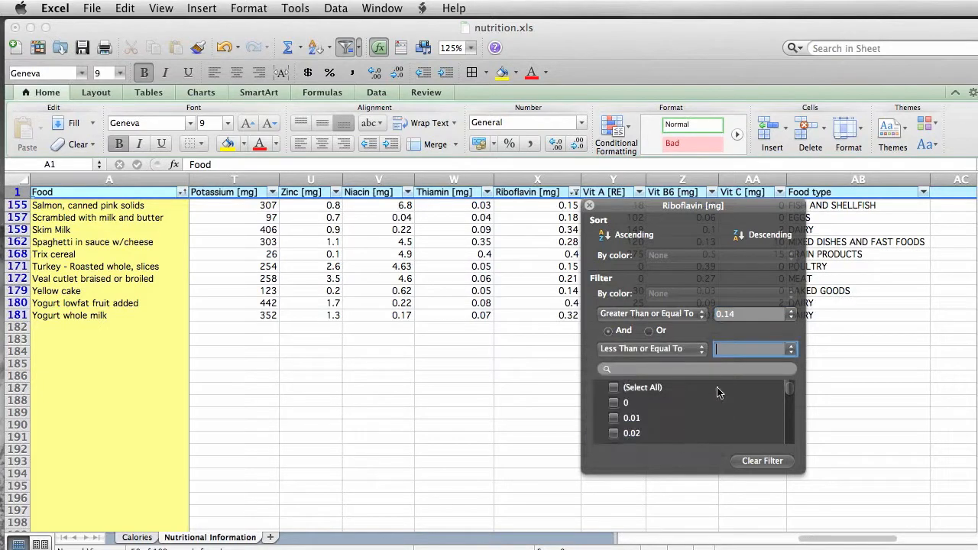
{"action": "left_click", "coordinate": [790, 349]}
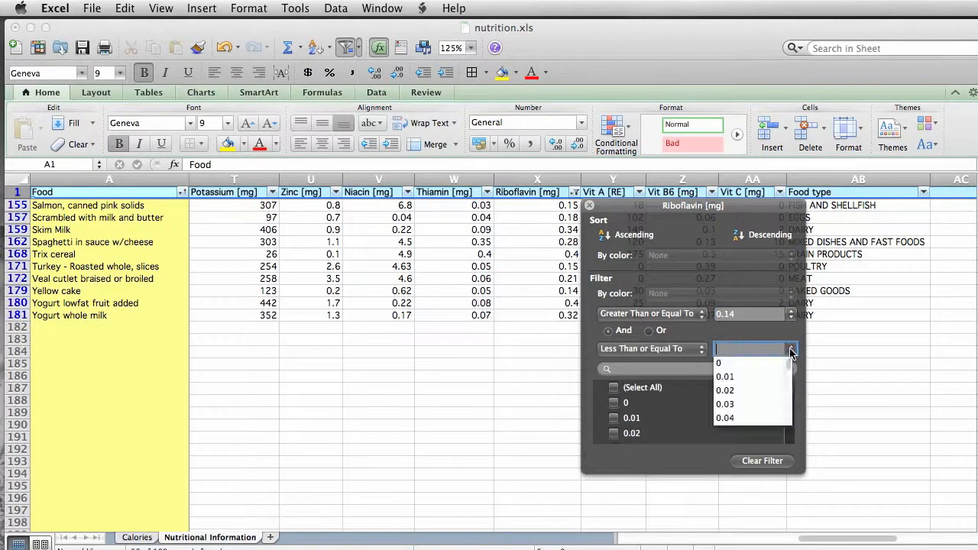
{"action": "left_click", "coordinate": [766, 401]}
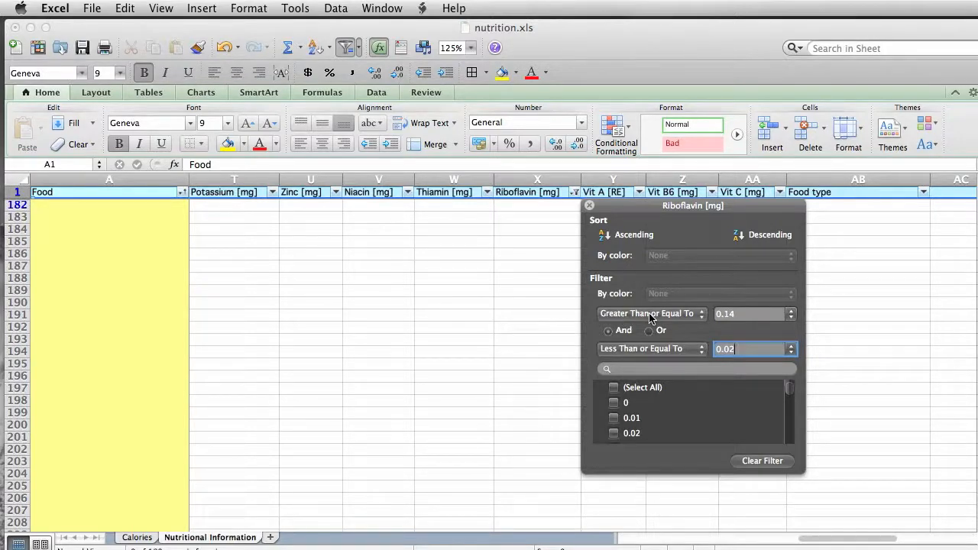
{"action": "left_click", "coordinate": [764, 460]}
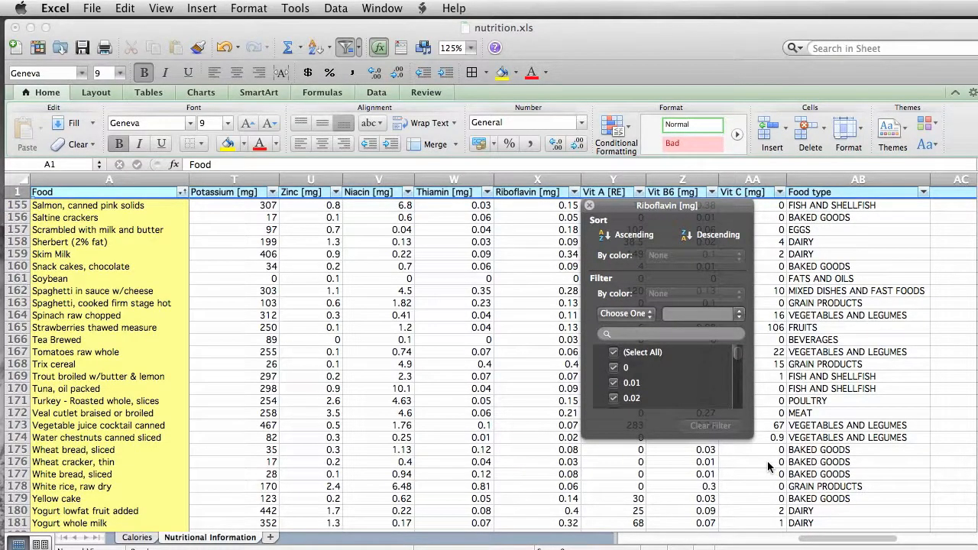
{"action": "left_click", "coordinate": [767, 462]}
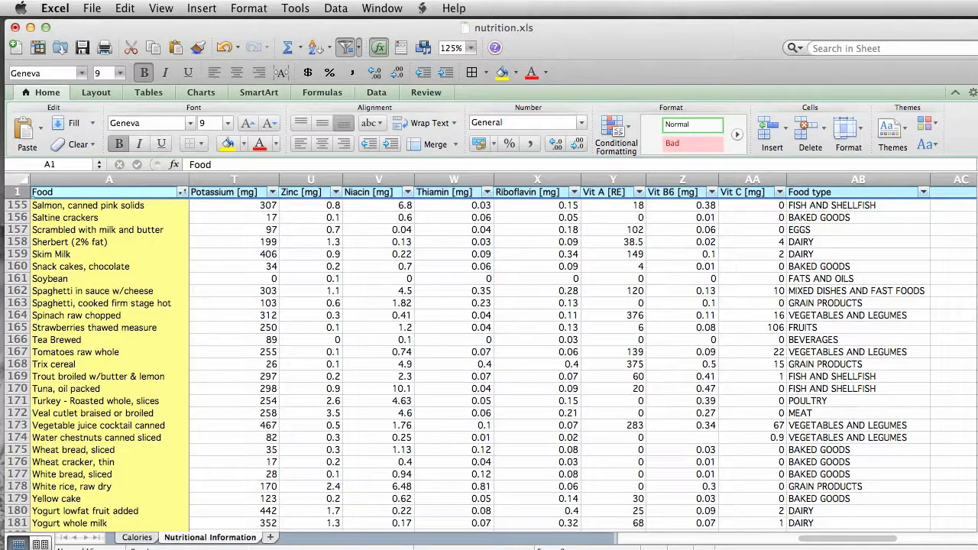
Step: Filter the Potassium column to values greater than or equal to 36
{"action": "left_click", "coordinate": [272, 193]}
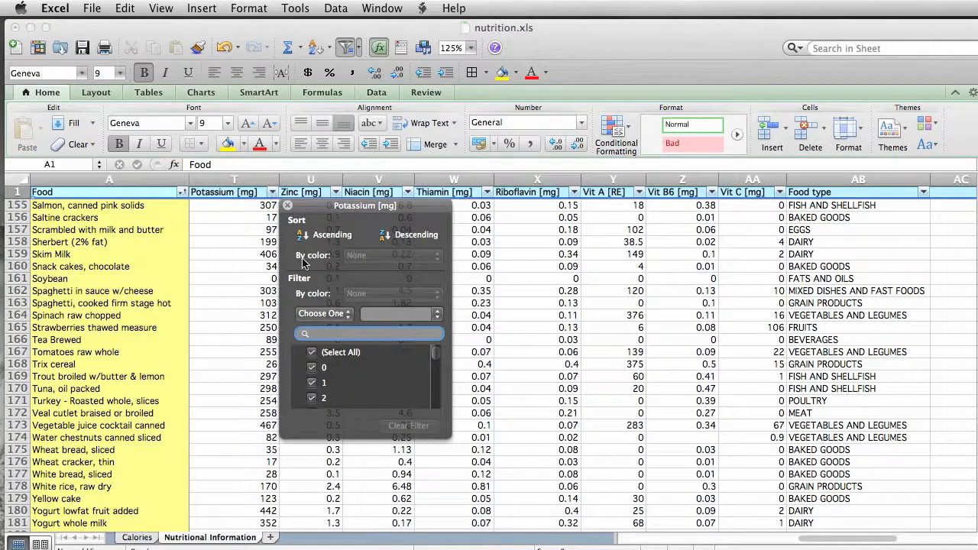
{"action": "left_click", "coordinate": [345, 317]}
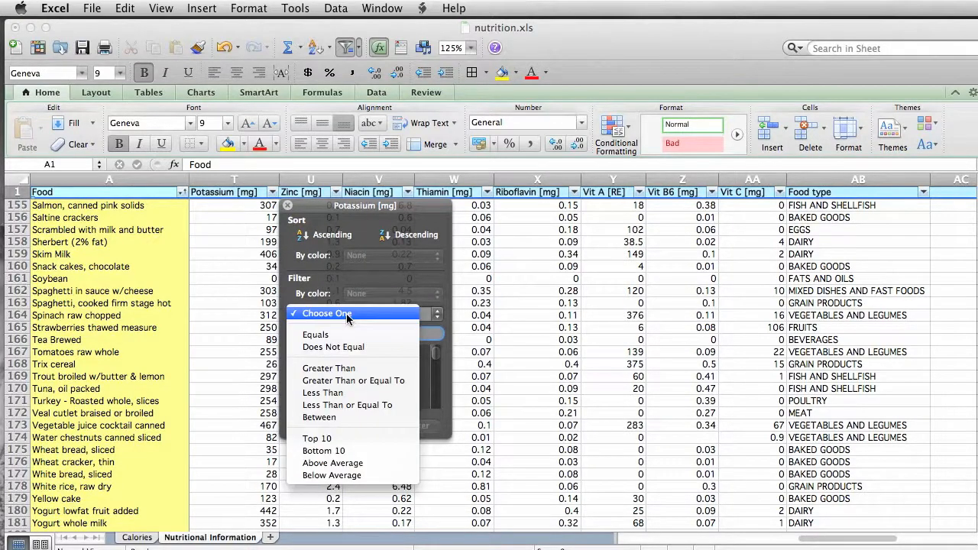
{"action": "left_click", "coordinate": [355, 381]}
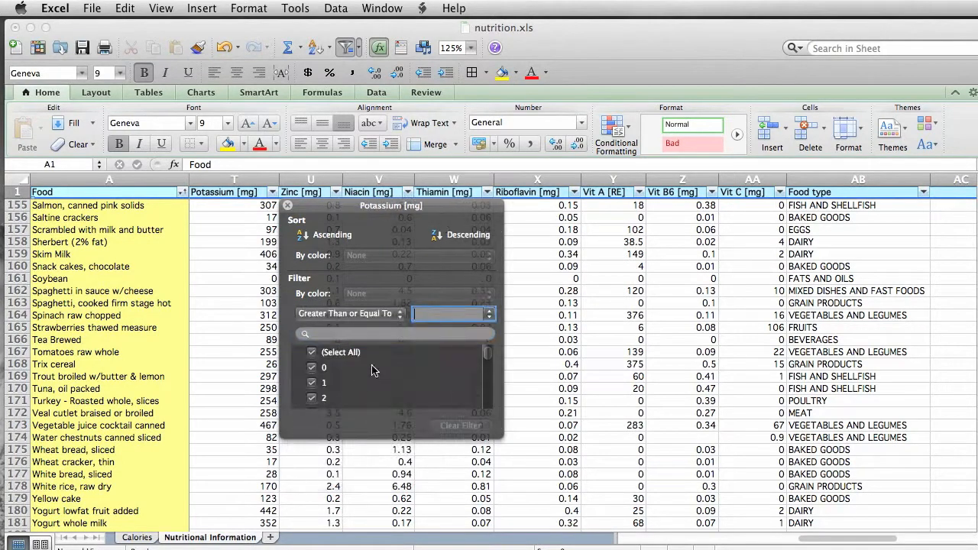
{"action": "left_click", "coordinate": [489, 314]}
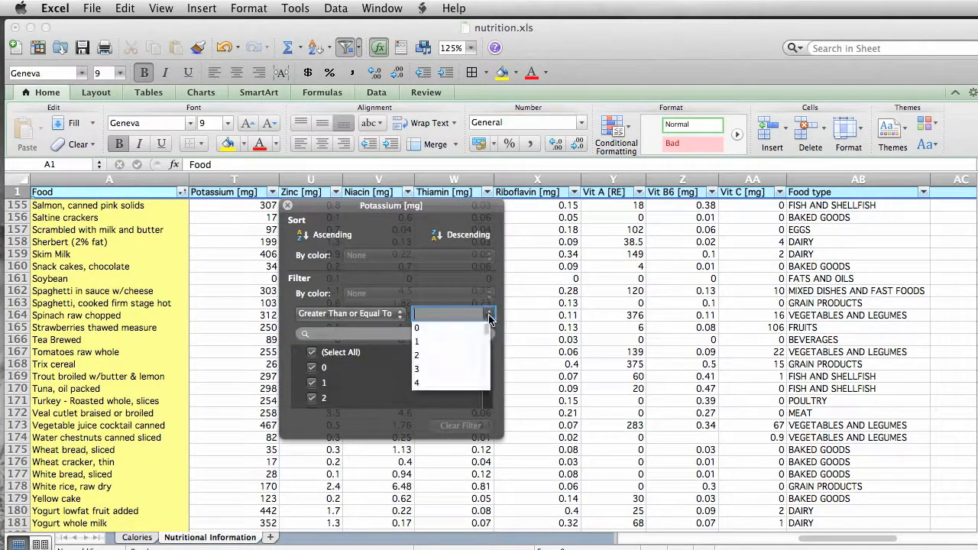
{"action": "scroll", "coordinate": [456, 378], "scroll_direction": "down", "scroll_amount": 5}
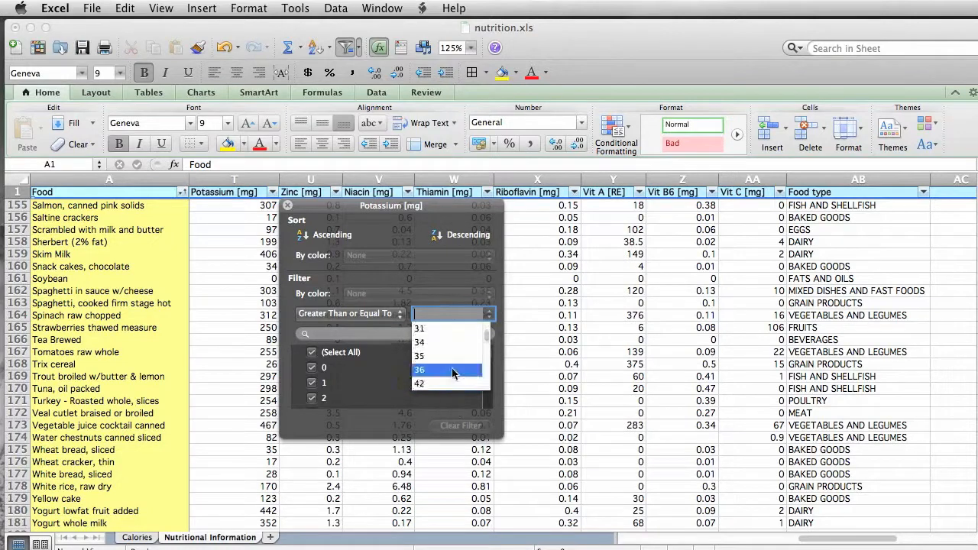
{"action": "left_click", "coordinate": [452, 372]}
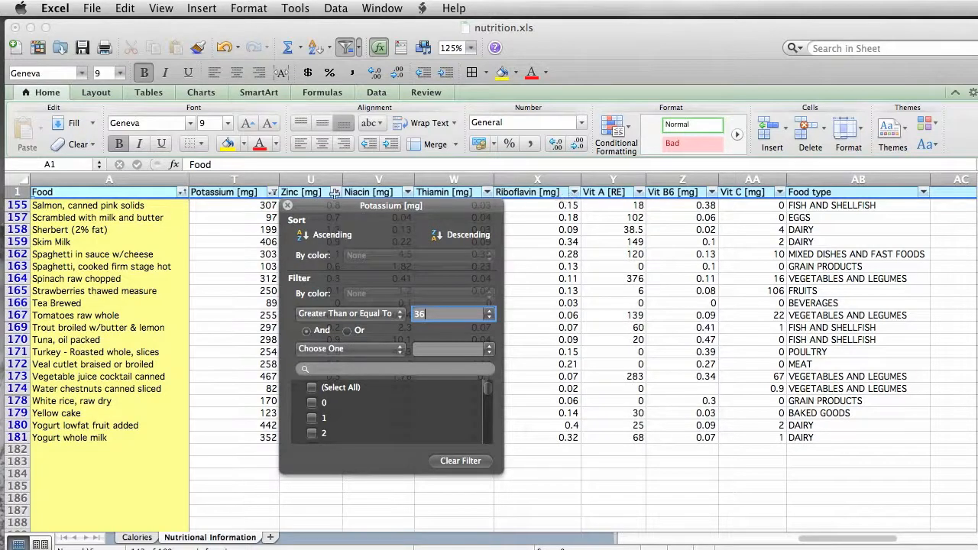
Step: Filter the Riboflavin column to values greater than or equal to 0.15, and clear that column's filter again
{"action": "left_click", "coordinate": [574, 193]}
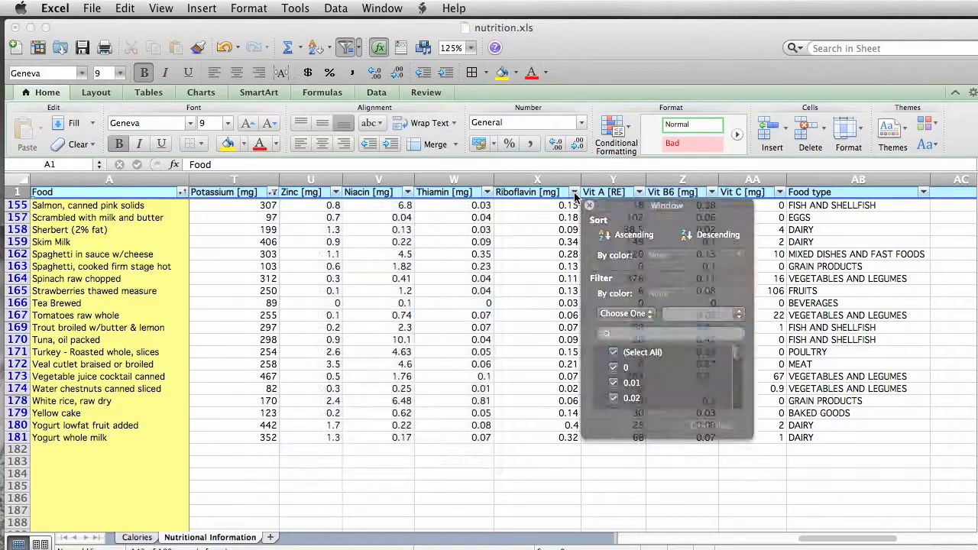
{"action": "left_click", "coordinate": [651, 315]}
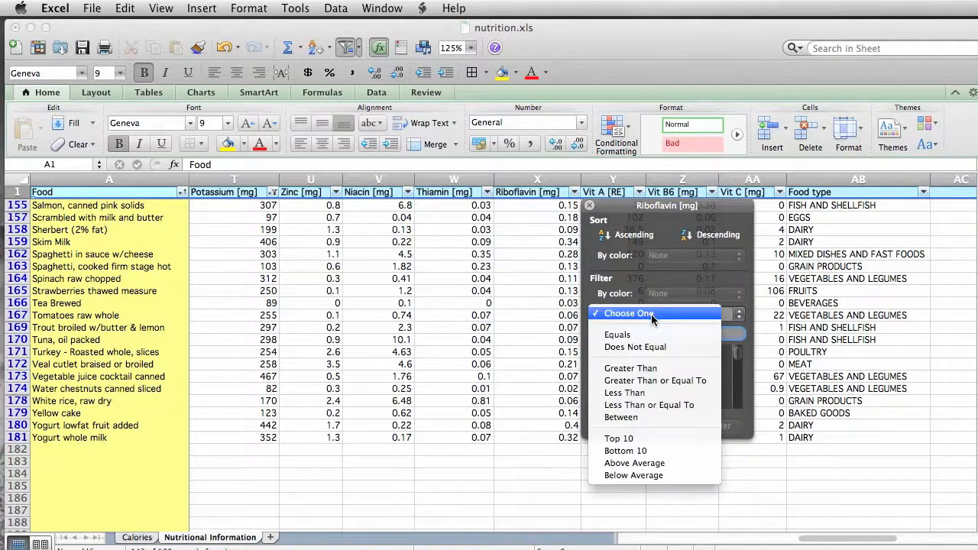
{"action": "left_click", "coordinate": [653, 381]}
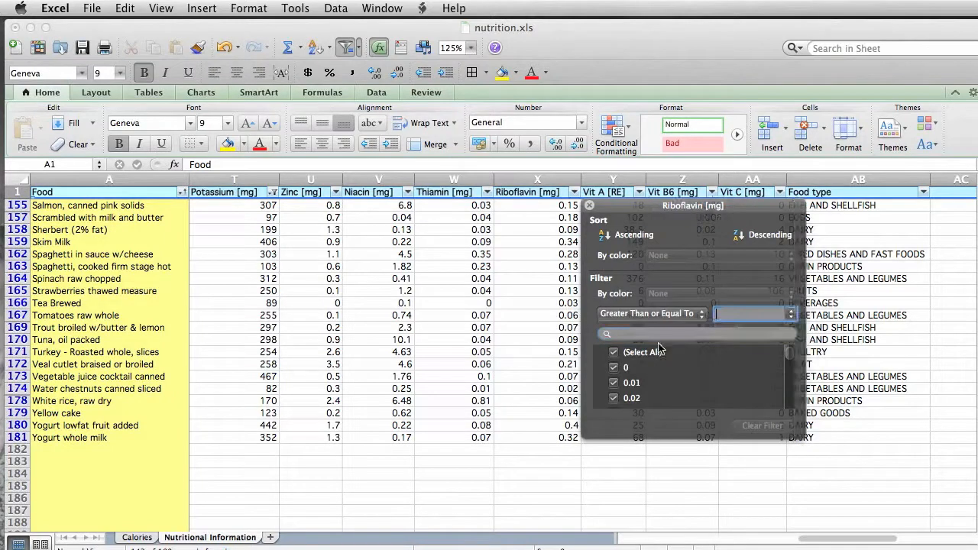
{"action": "type", "text": "0.15"}
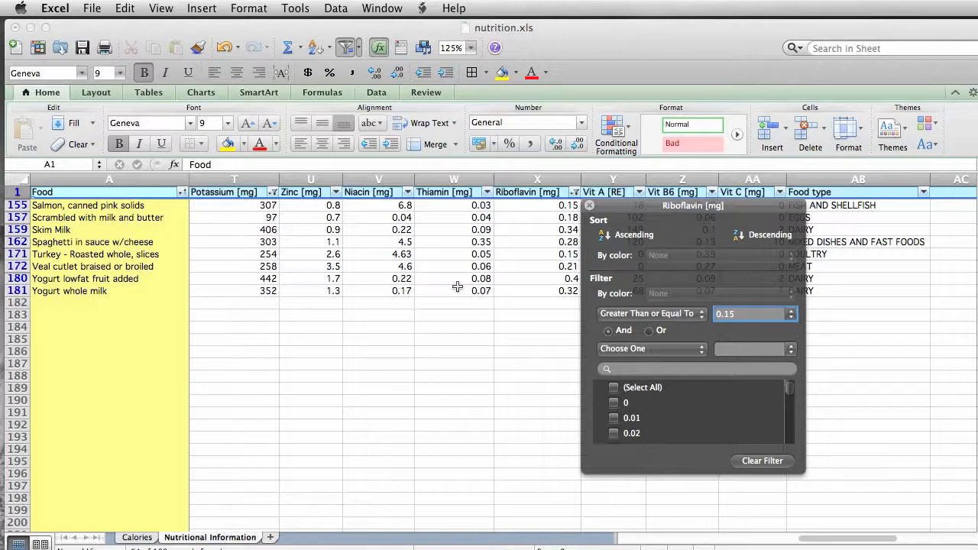
{"action": "left_click", "coordinate": [760, 461]}
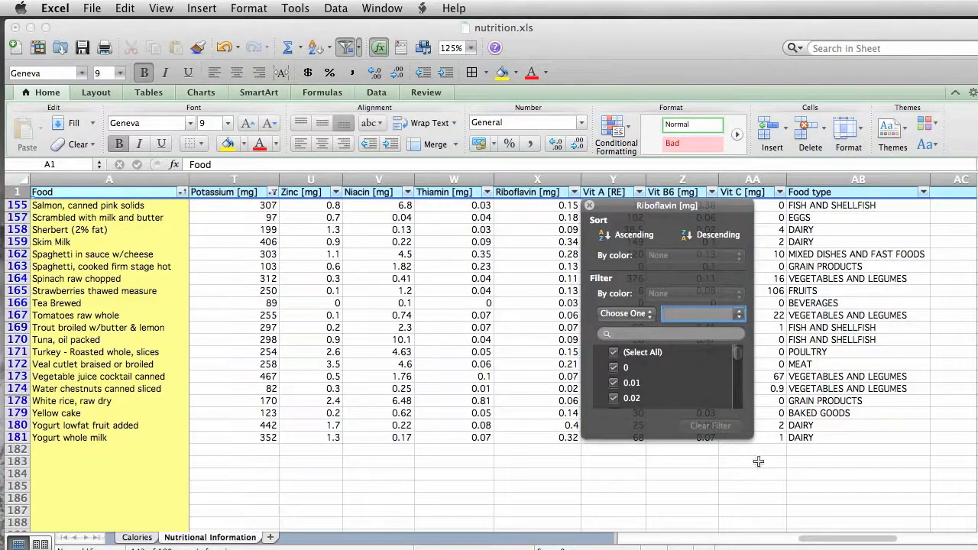
Step: Return to cell B2 and examine how the frozen header row and Food column behave across and down the sheet
{"action": "key", "text": "ctrl+Home"}
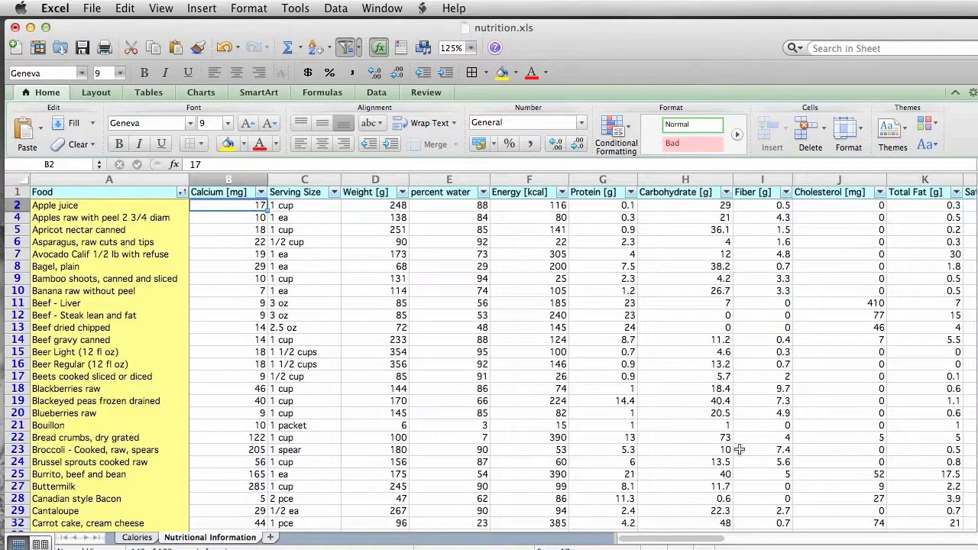
{"action": "left_click_drag", "start_coordinate": [696, 540], "coordinate": [772, 541]}
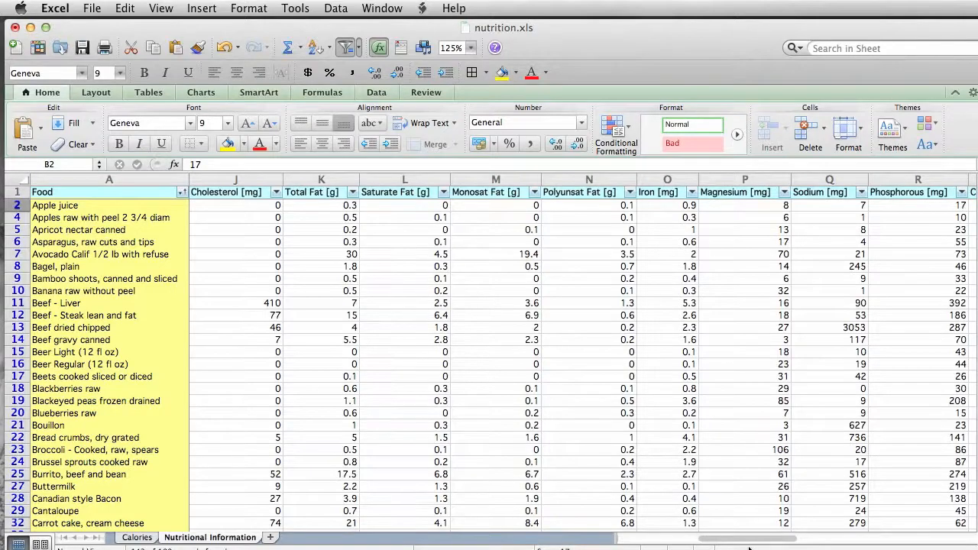
{"action": "left_click_drag", "start_coordinate": [741, 541], "coordinate": [692, 541]}
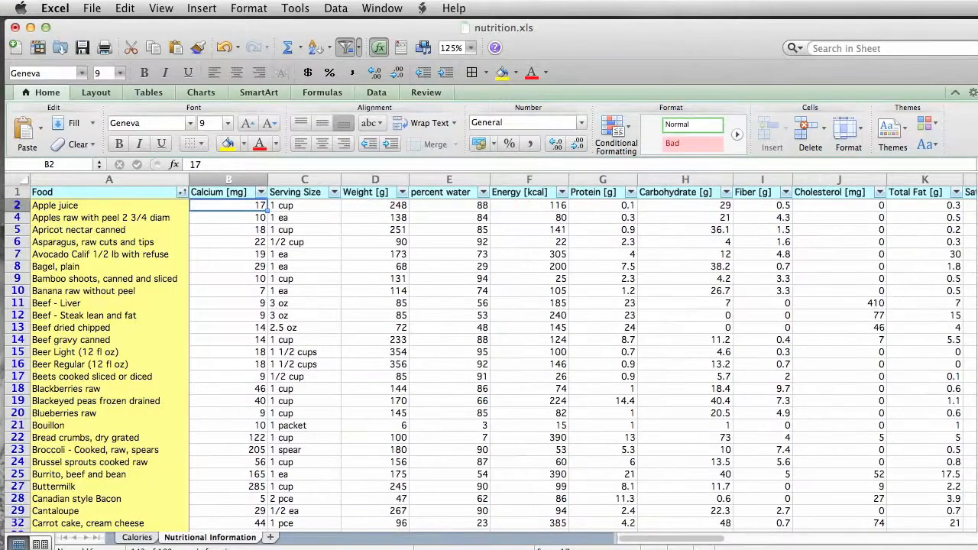
{"action": "scroll", "coordinate": [107, 212], "scroll_direction": "down", "scroll_amount": 5}
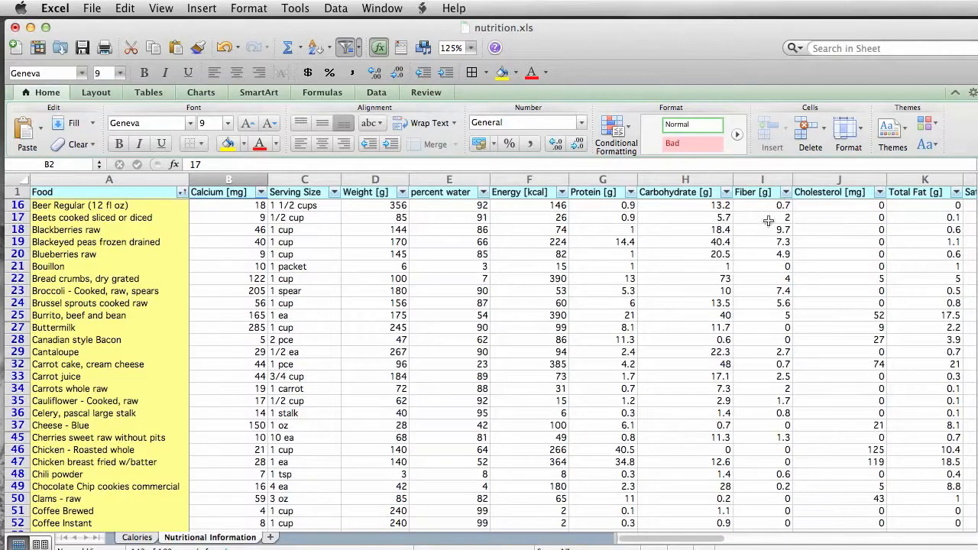
{"action": "scroll", "coordinate": [764, 229], "scroll_direction": "up", "scroll_amount": 5}
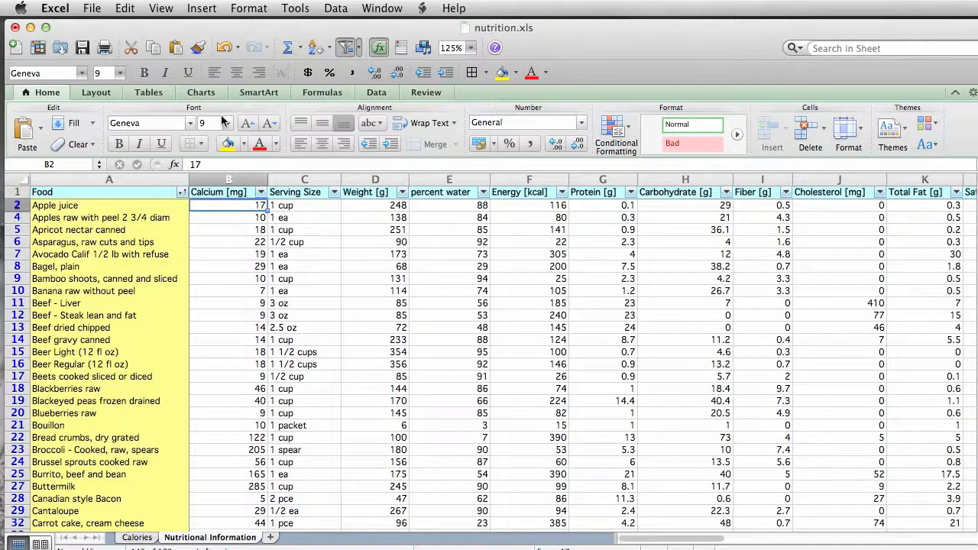
Step: Unfreeze the panes and check how the header row behaves further down the sheet
{"action": "left_click", "coordinate": [371, 7]}
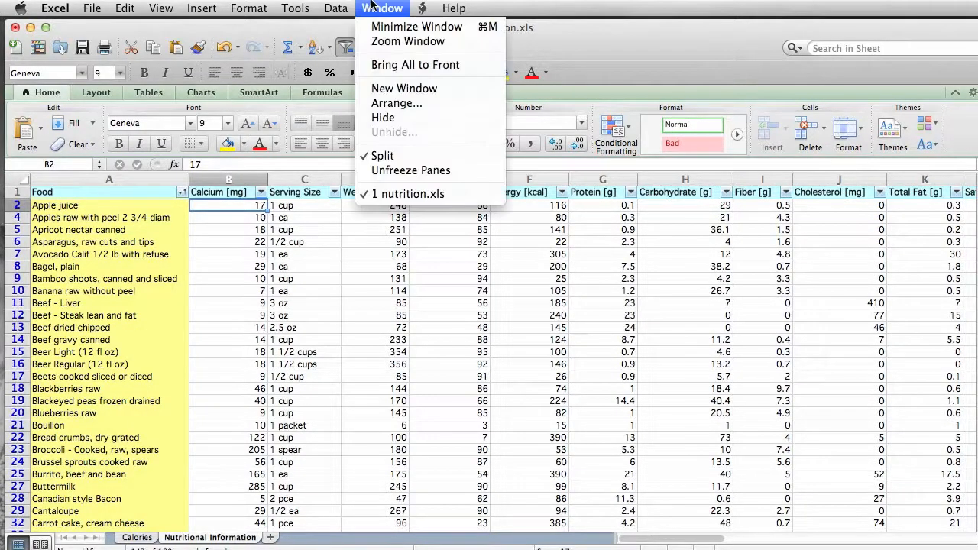
{"action": "left_click", "coordinate": [394, 170]}
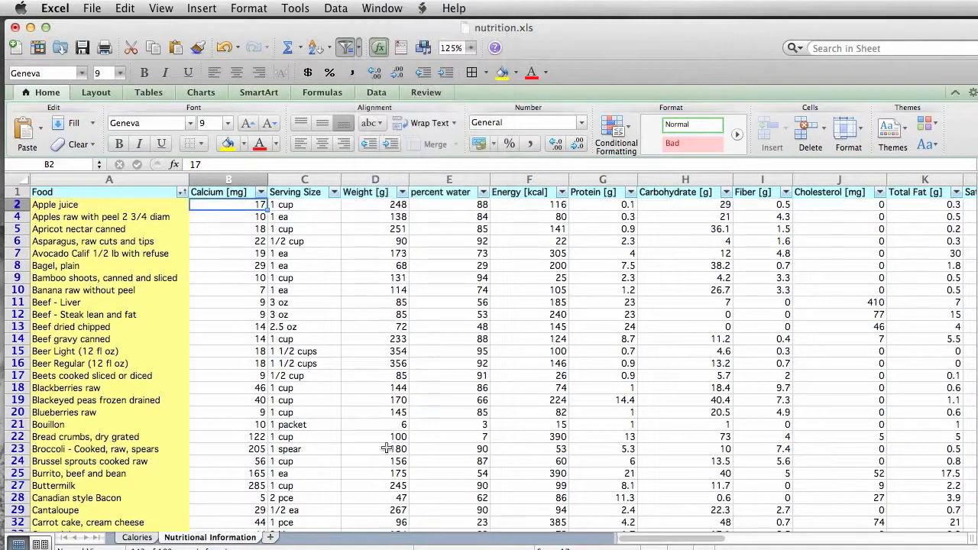
{"action": "left_click_drag", "start_coordinate": [679, 539], "coordinate": [655, 540]}
{"action": "scroll", "coordinate": [489, 356], "scroll_direction": "down", "scroll_amount": 5}
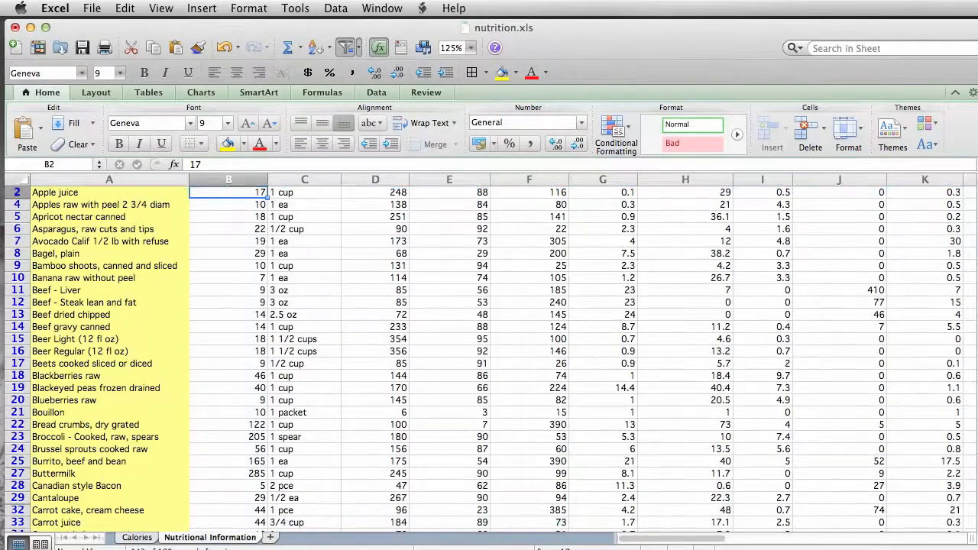
{"action": "scroll", "coordinate": [489, 356], "scroll_direction": "up", "scroll_amount": 5}
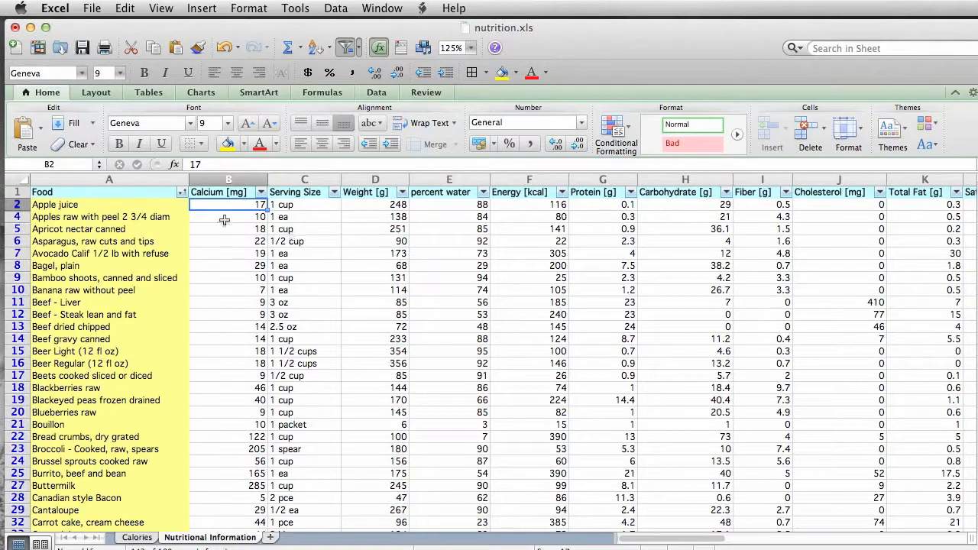
Step: Freeze the panes at cell B2, locking the header row and the Food column
{"action": "left_click", "coordinate": [367, 7]}
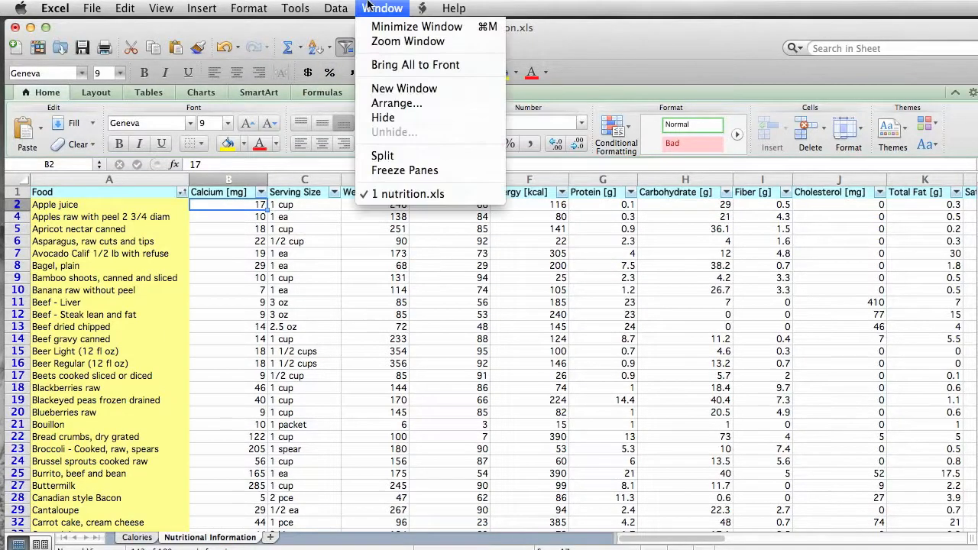
{"action": "left_click", "coordinate": [401, 170]}
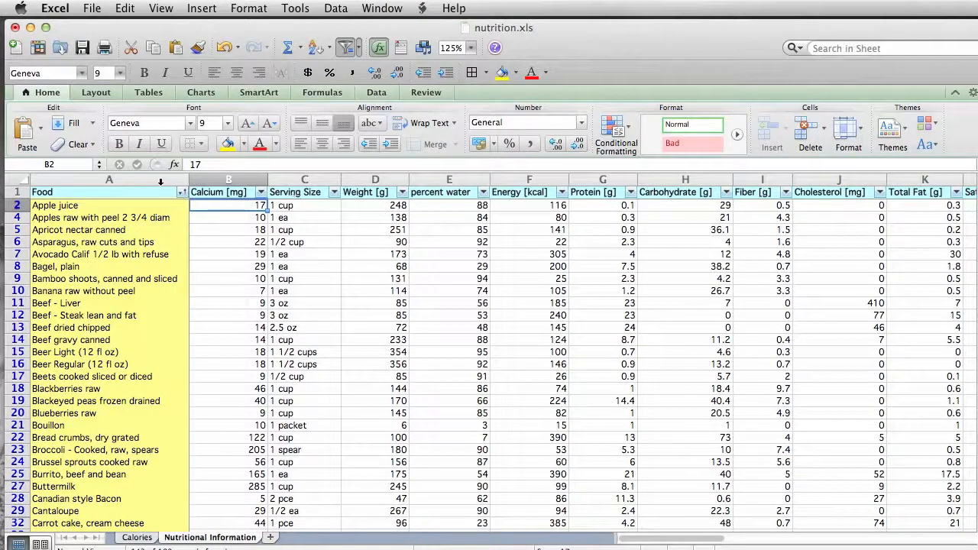
{"action": "left_click_drag", "start_coordinate": [672, 541], "coordinate": [619, 541]}
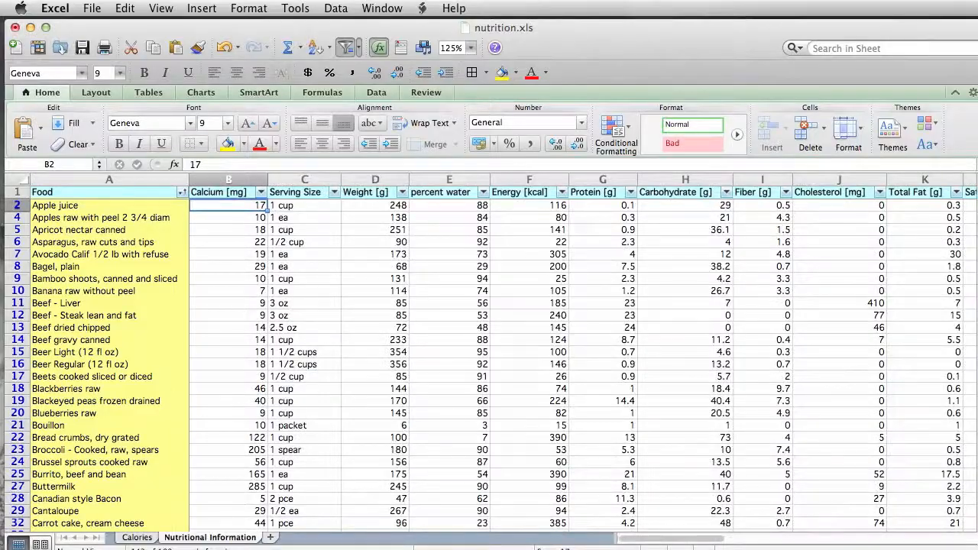